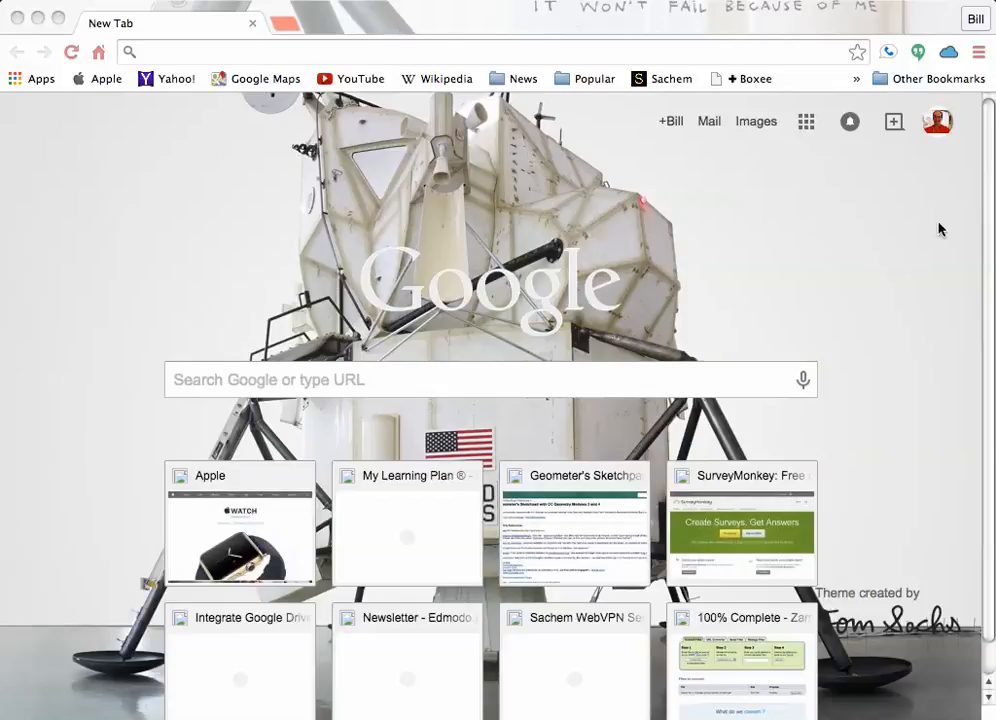
Step: Switch to Google Drive and create a new blank Google Forms form in My Drive
{"action": "left_click", "coordinate": [806, 128]}
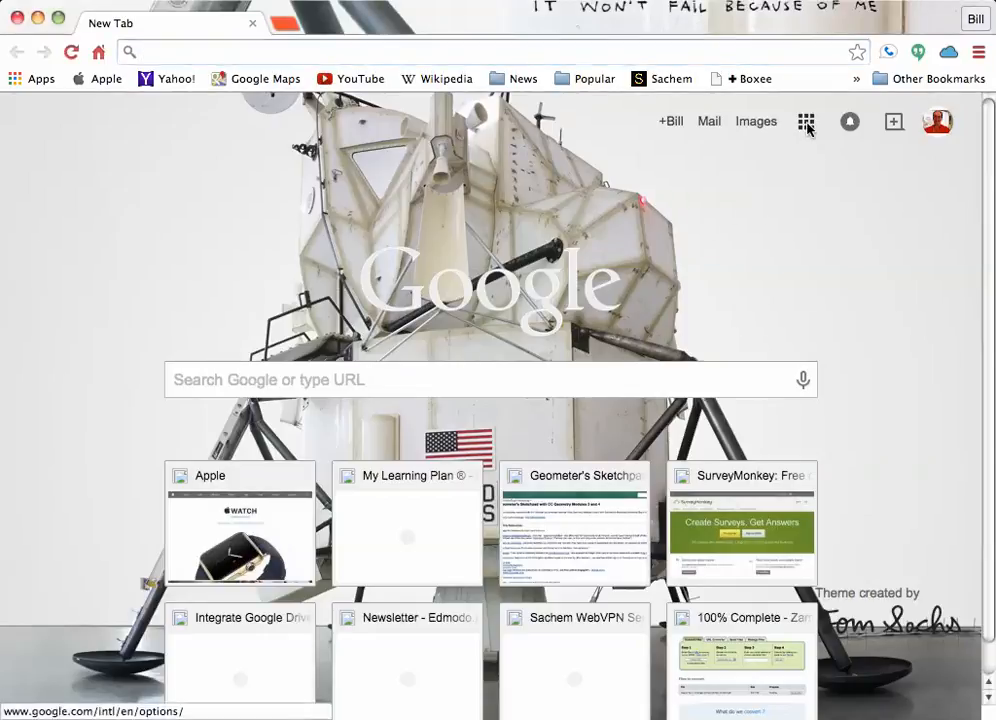
{"action": "left_click", "coordinate": [806, 126]}
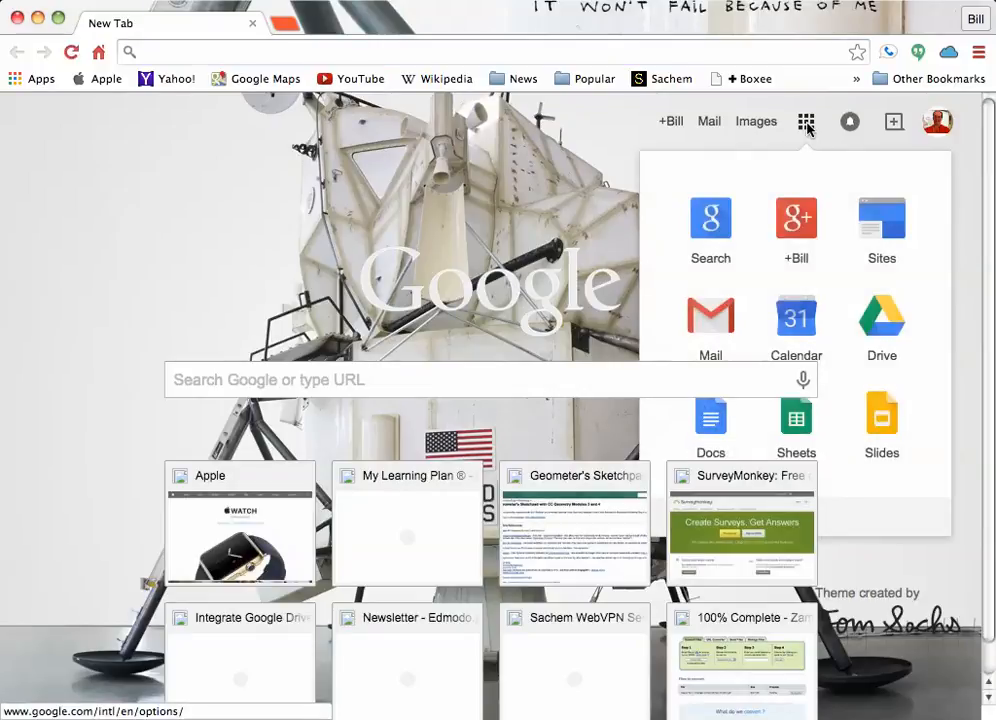
{"action": "left_click", "coordinate": [890, 325]}
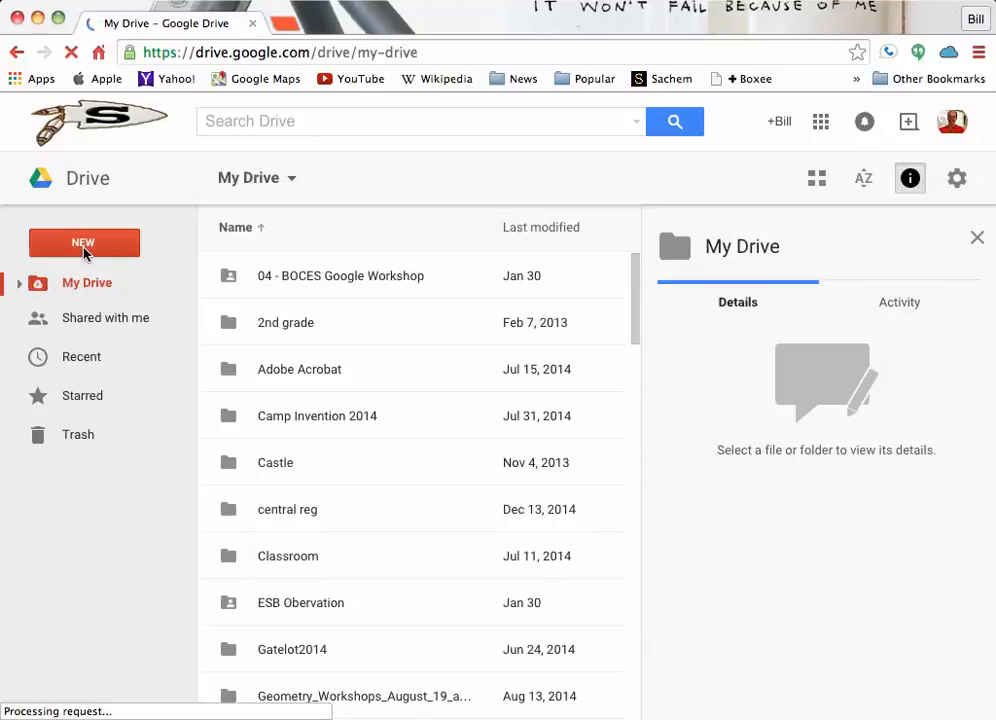
{"action": "left_click", "coordinate": [84, 250]}
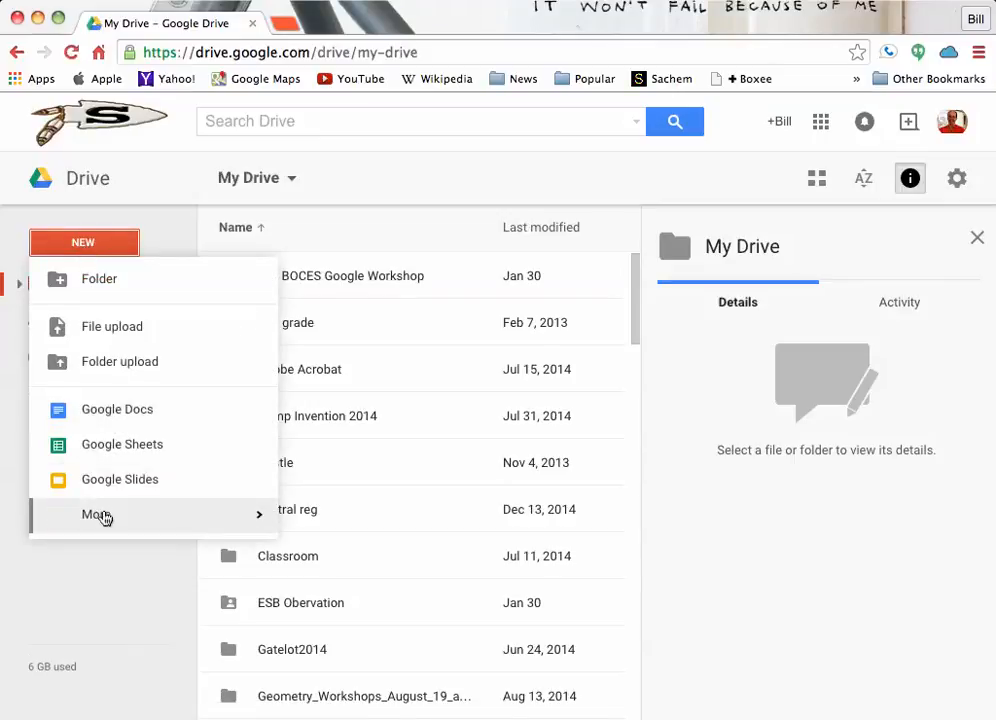
{"action": "mouse_move", "coordinate": [104, 517]}
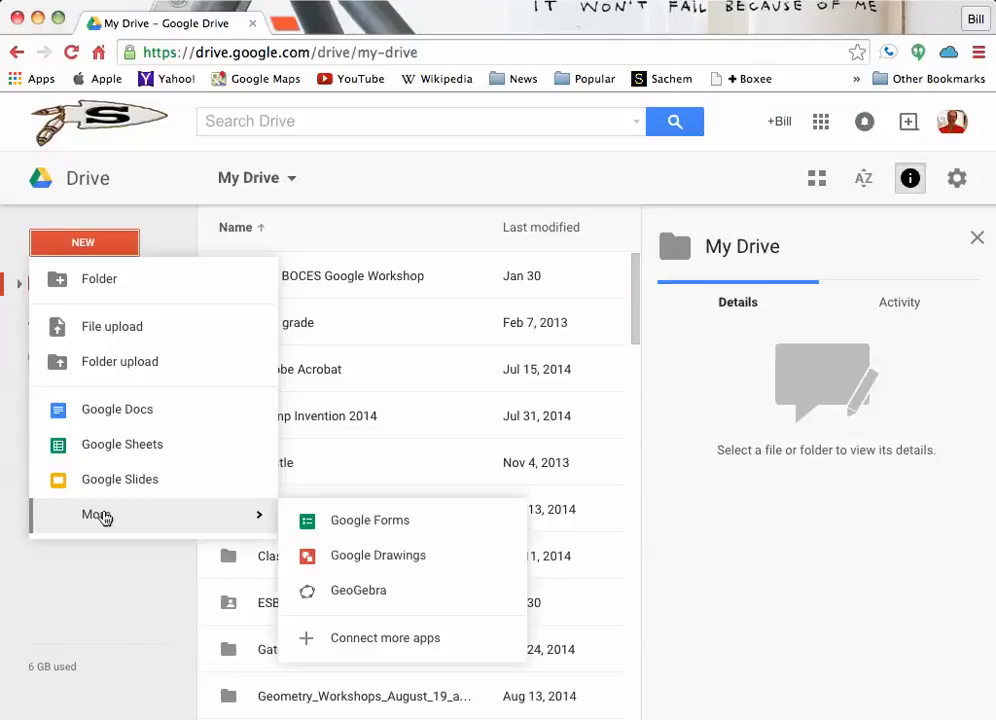
{"action": "left_click", "coordinate": [364, 524]}
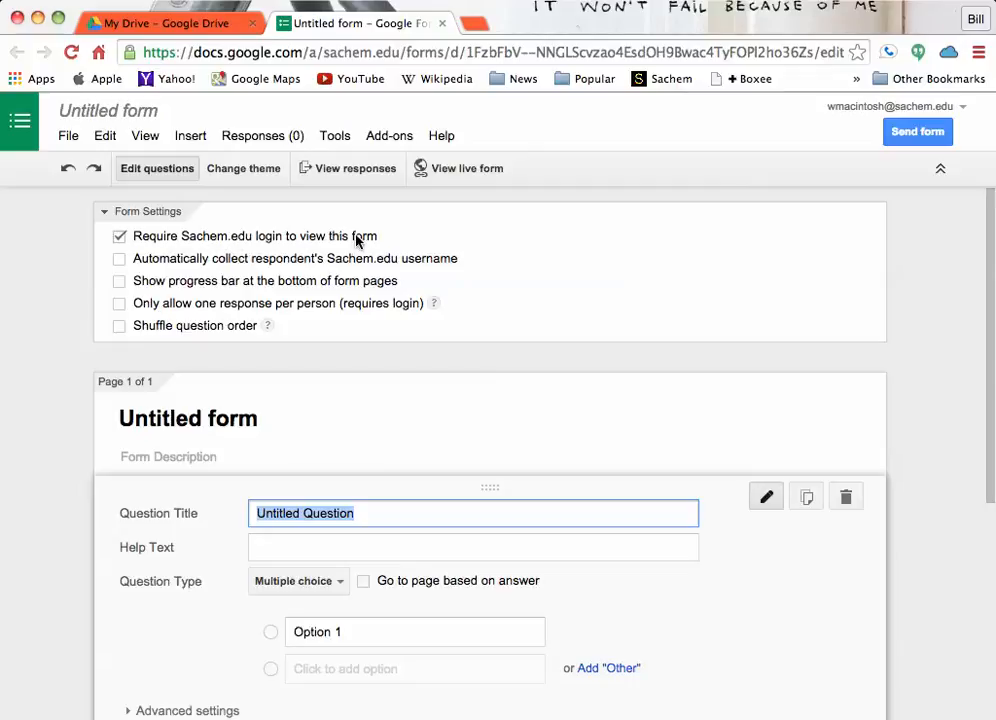
Step: Turn off the Sachem.edu login requirement for viewing the form and accept making it accessible outside the domain
{"action": "left_click", "coordinate": [119, 237]}
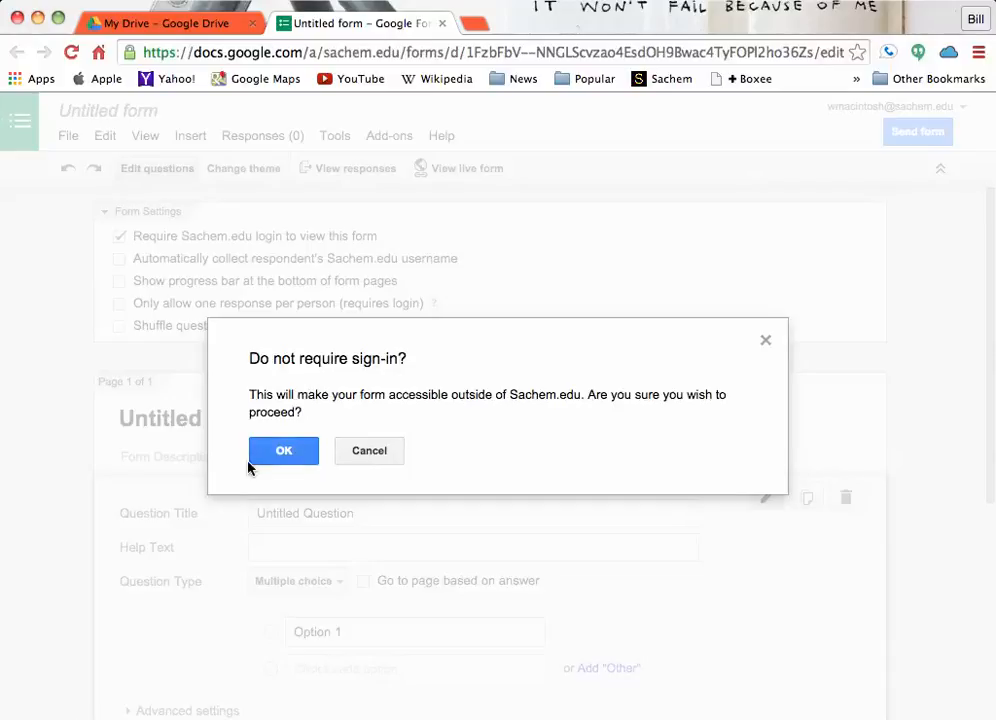
{"action": "left_click", "coordinate": [287, 453]}
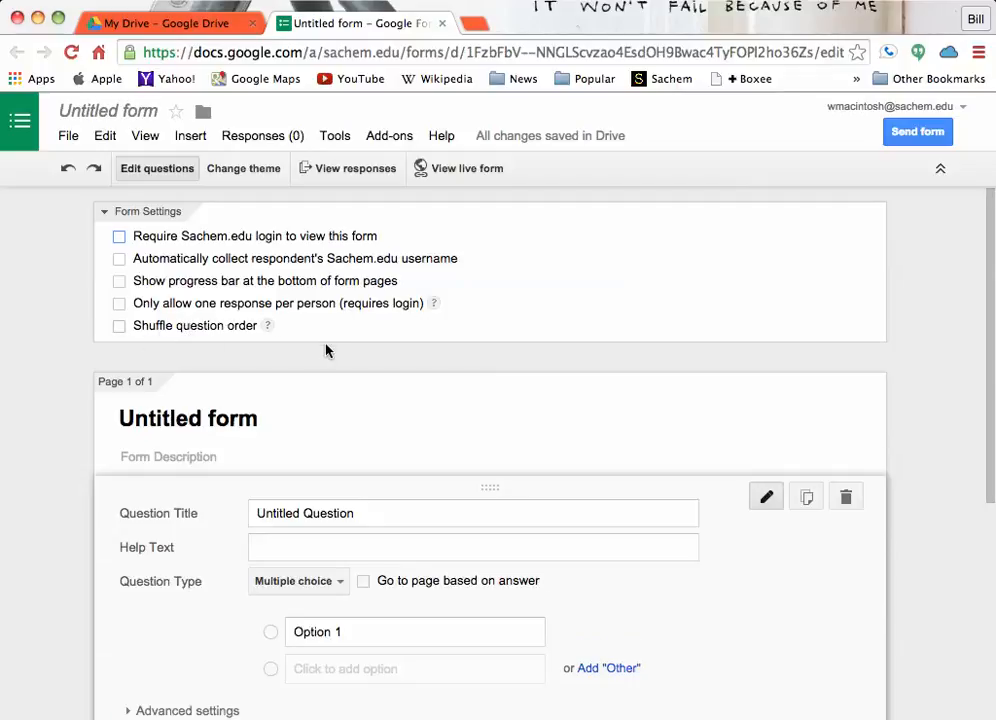
{"action": "scroll", "coordinate": [326, 350], "scroll_direction": "down", "scroll_amount": 1}
{"action": "scroll", "coordinate": [190, 291], "scroll_direction": "up", "scroll_amount": 1}
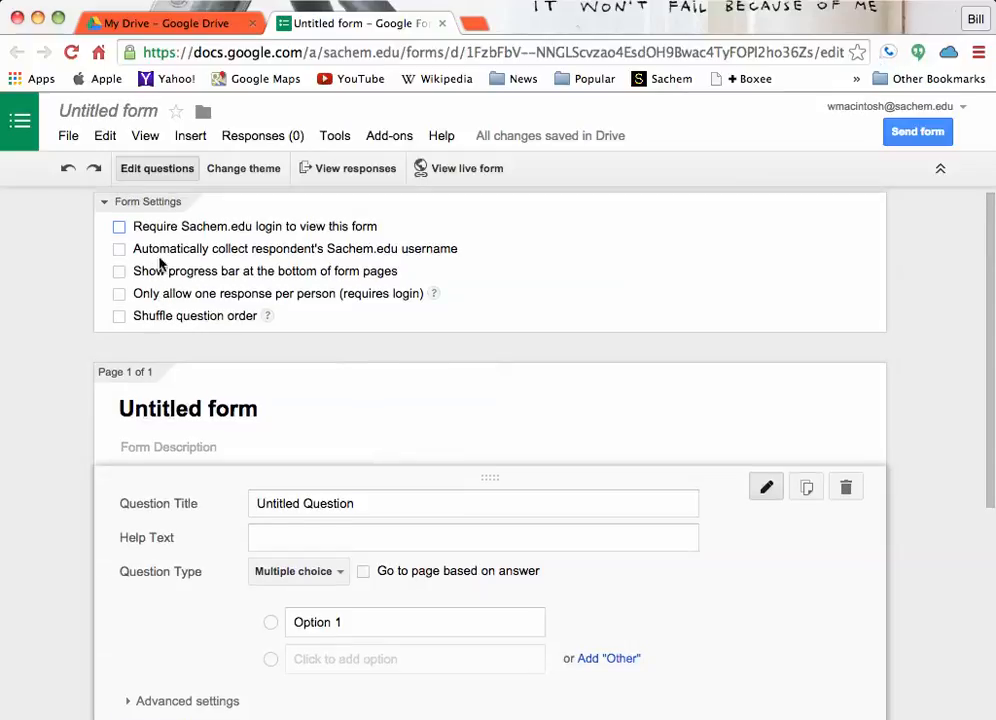
Step: Title the form "Test Form 2"
{"action": "scroll", "coordinate": [395, 395], "scroll_direction": "down", "scroll_amount": 3}
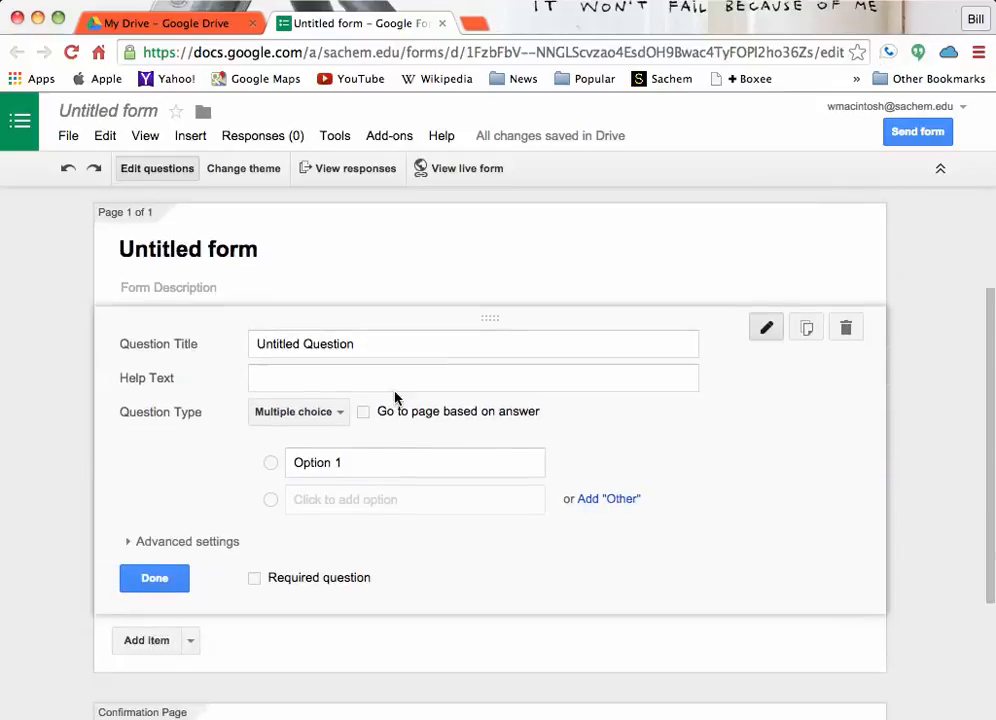
{"action": "left_click", "coordinate": [245, 247]}
{"action": "left_click_drag", "start_coordinate": [280, 251], "coordinate": [90, 252]}
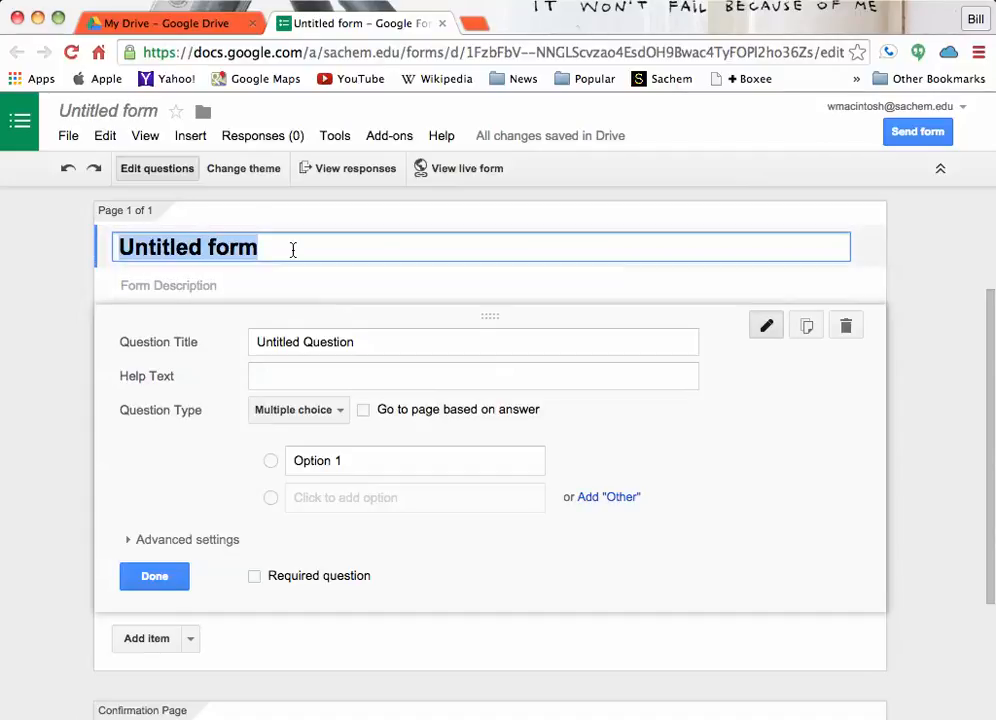
{"action": "type", "text": "T"}
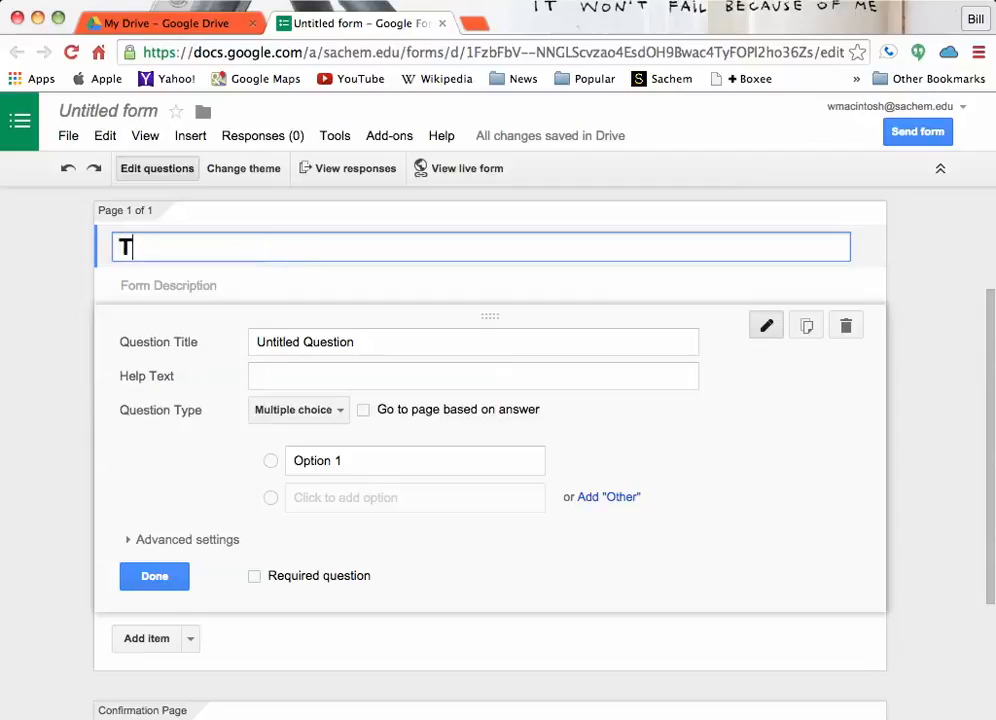
{"action": "type", "text": "est For"}
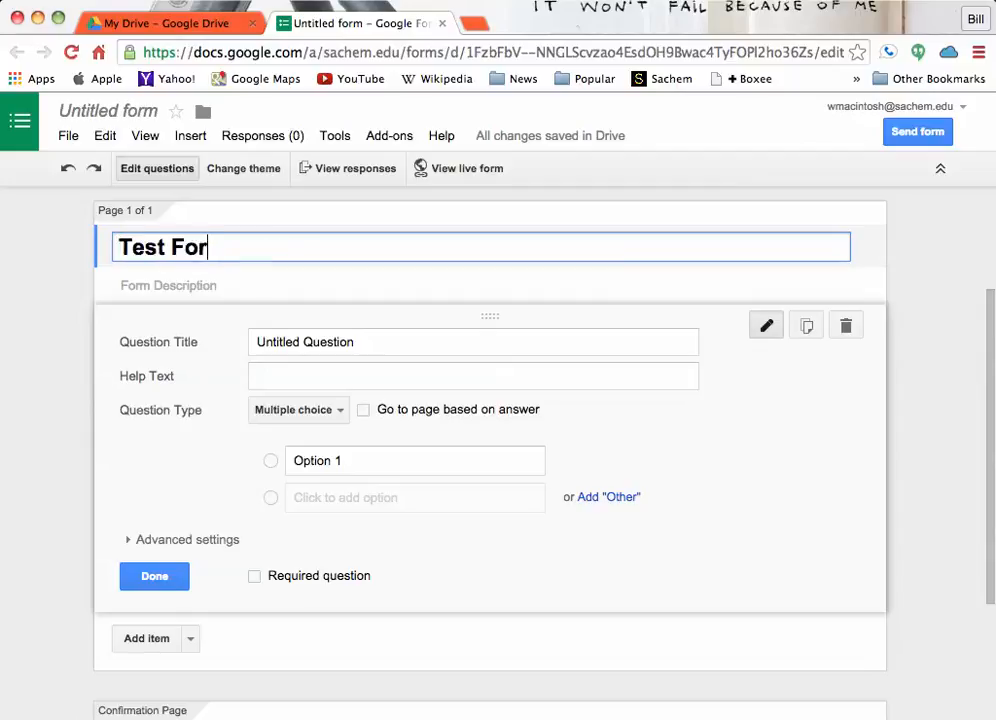
{"action": "type", "text": "m 2"}
{"action": "key", "text": "Tab"}
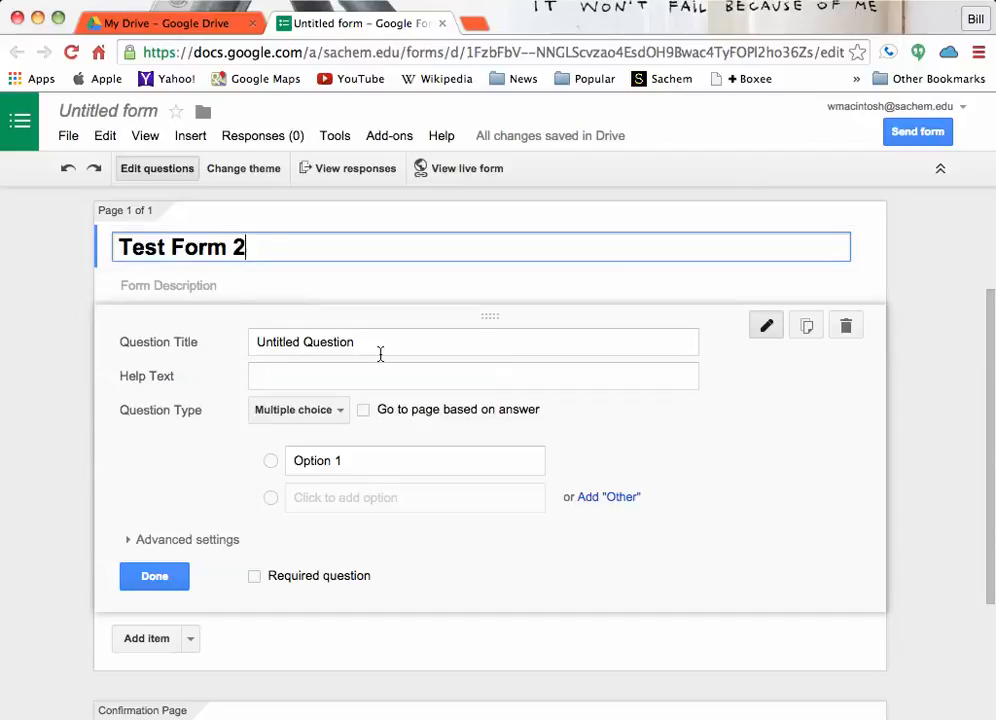
Step: Title the first question "What is your name?" and set its question type to Text
{"action": "left_click", "coordinate": [381, 353]}
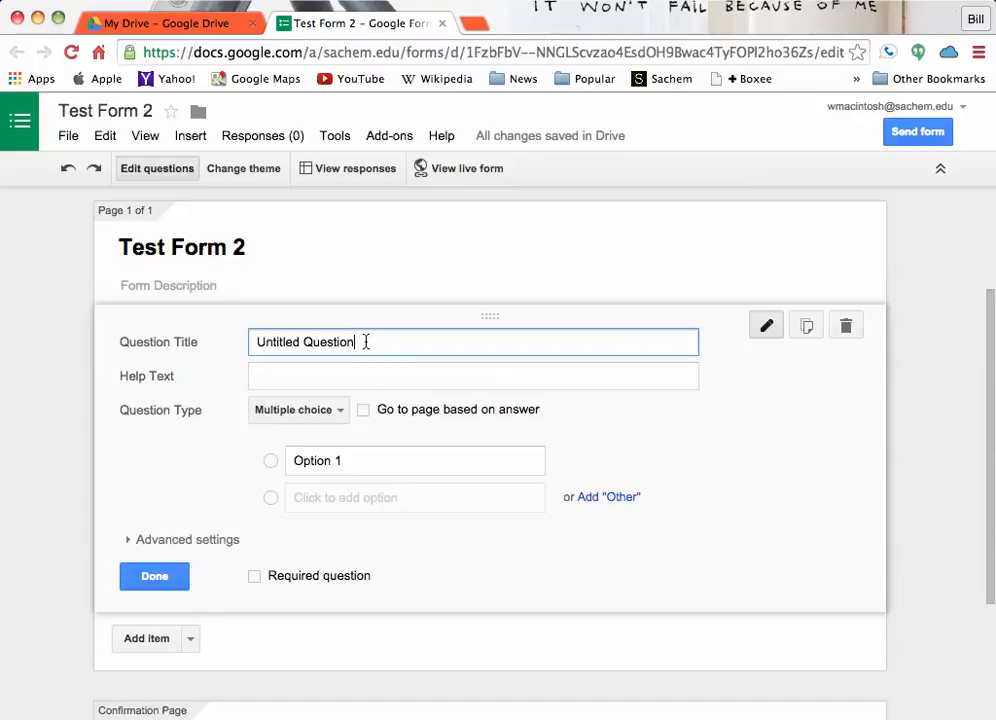
{"action": "left_click_drag", "start_coordinate": [366, 341], "coordinate": [238, 342]}
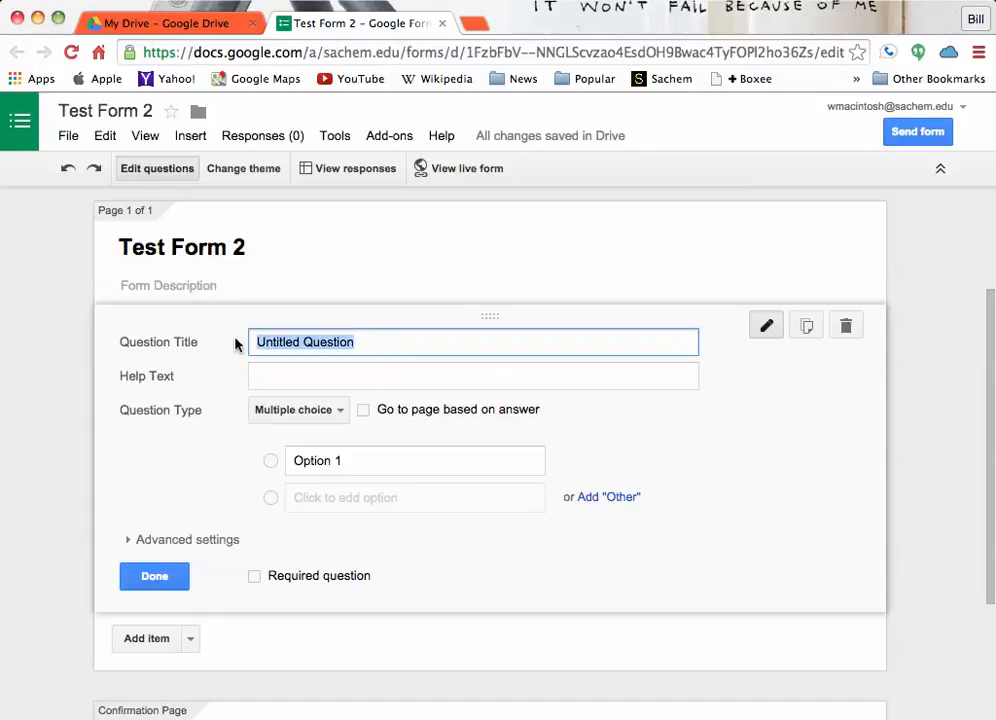
{"action": "type", "text": "What is your n"}
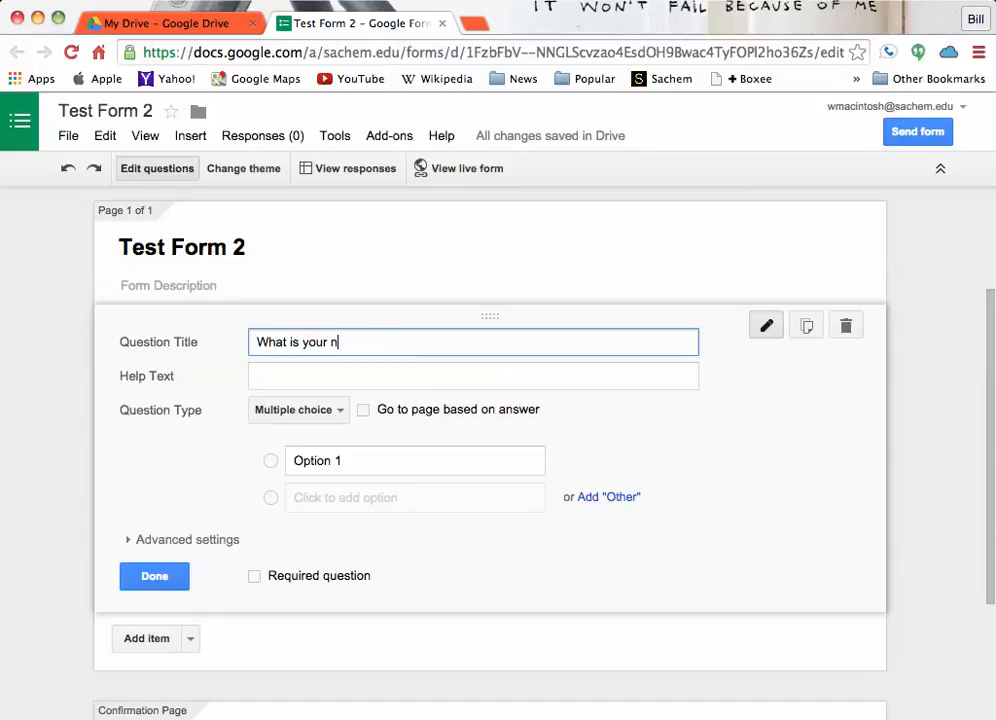
{"action": "type", "text": "ame?"}
{"action": "left_click", "coordinate": [336, 423]}
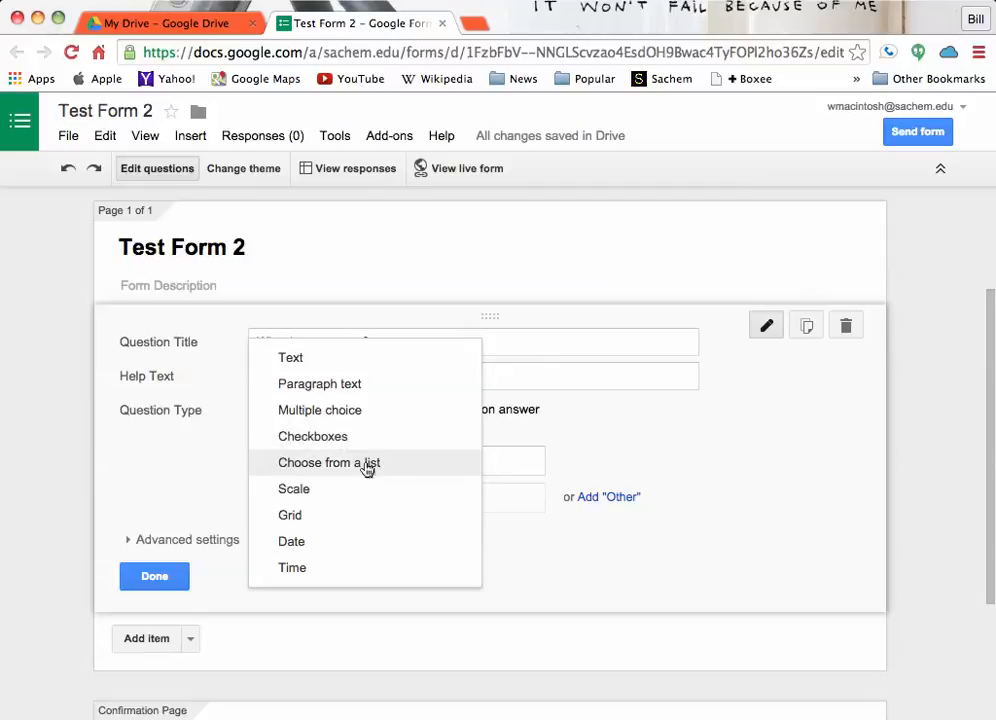
{"action": "left_click", "coordinate": [325, 362]}
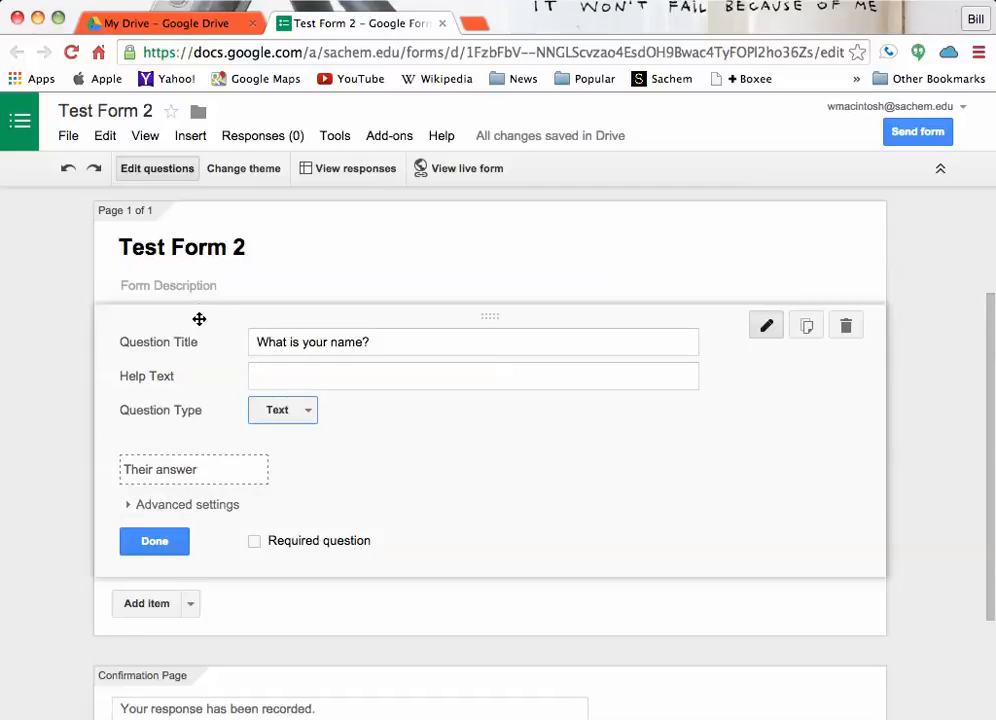
Step: Add an untitled multiple choice question below the name question with three options: Option 1, Option 2 and Option 3
{"action": "scroll", "coordinate": [340, 518], "scroll_direction": "down", "scroll_amount": 3}
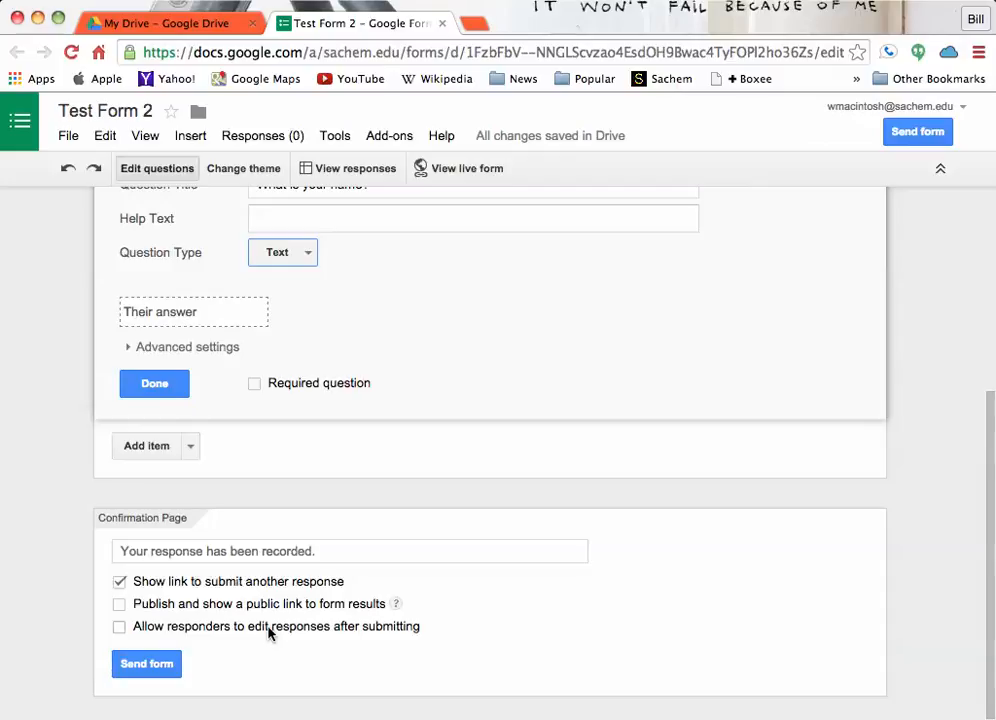
{"action": "scroll", "coordinate": [364, 569], "scroll_direction": "up", "scroll_amount": 5}
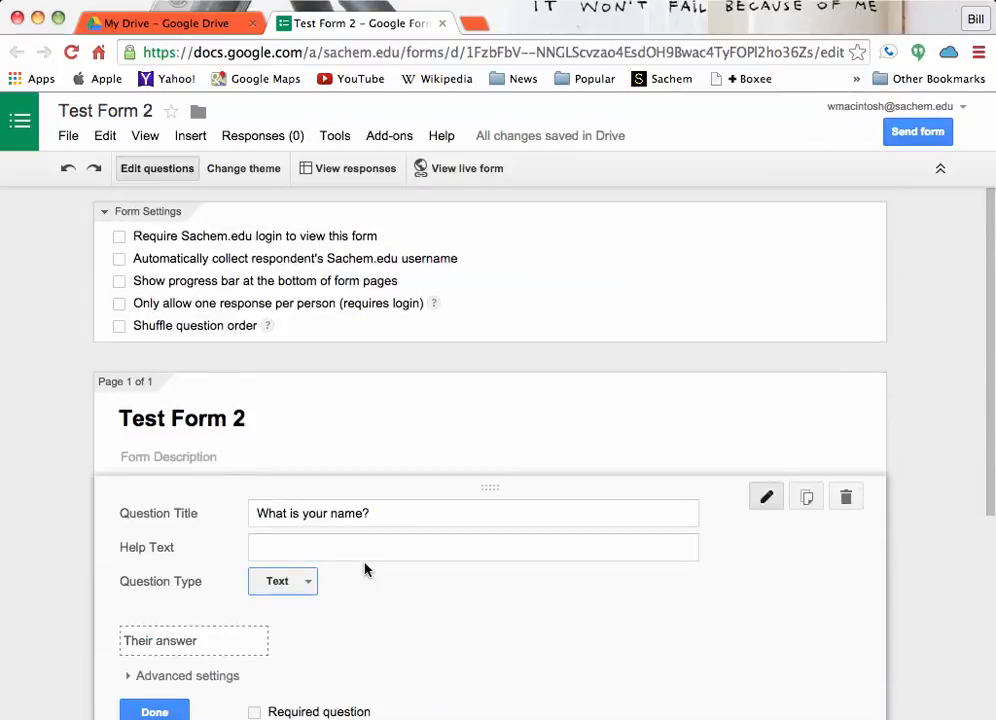
{"action": "scroll", "coordinate": [364, 569], "scroll_direction": "down", "scroll_amount": 3}
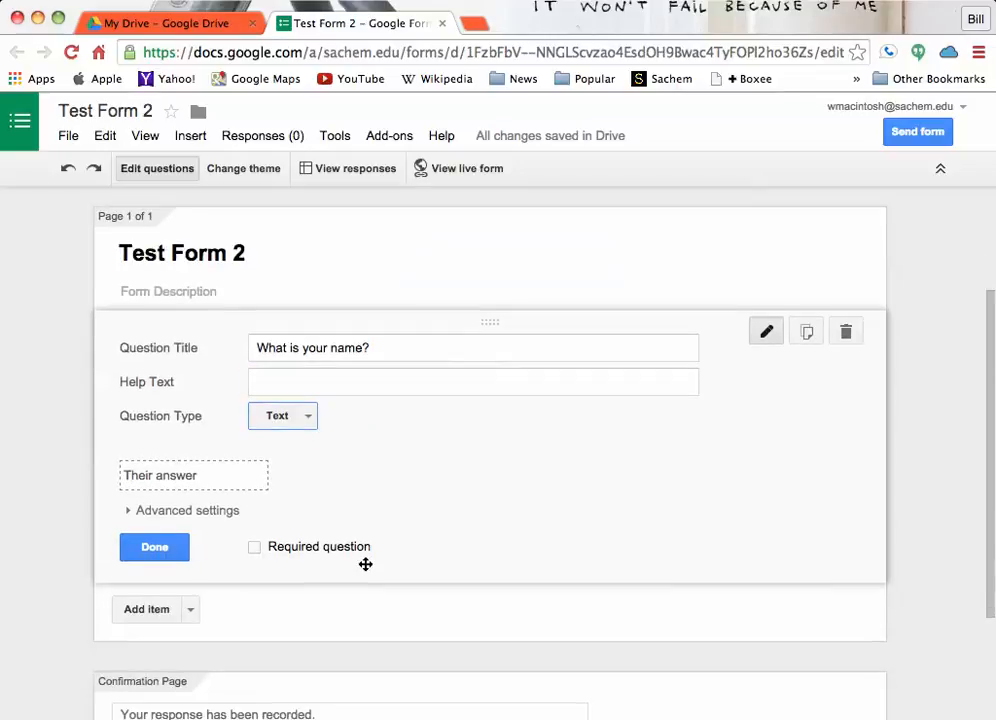
{"action": "left_click", "coordinate": [195, 613]}
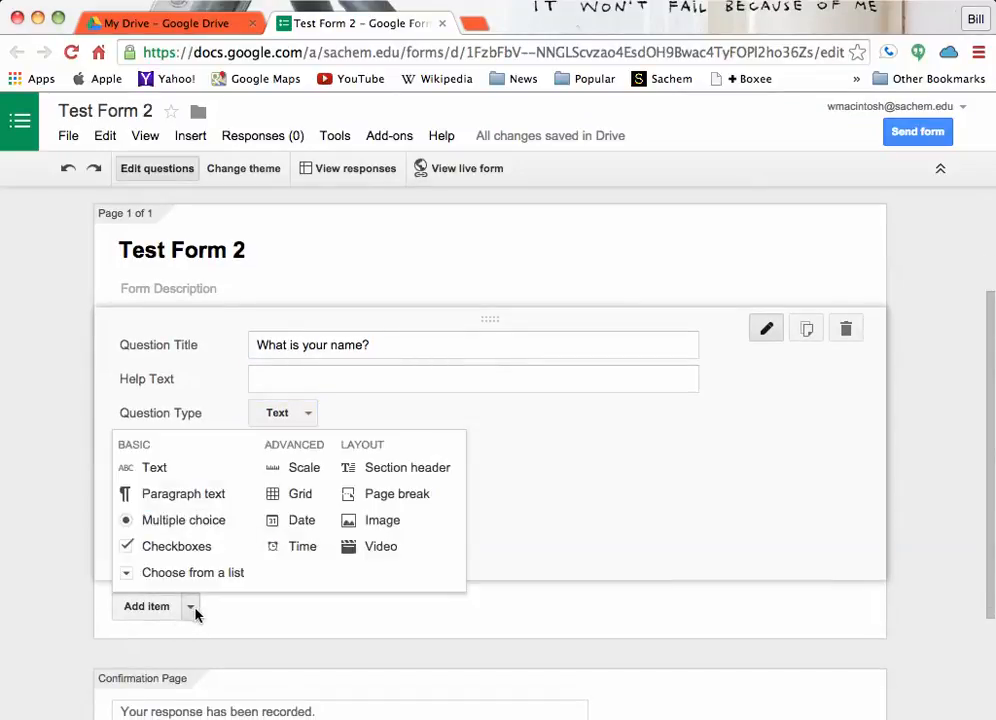
{"action": "left_click", "coordinate": [178, 528]}
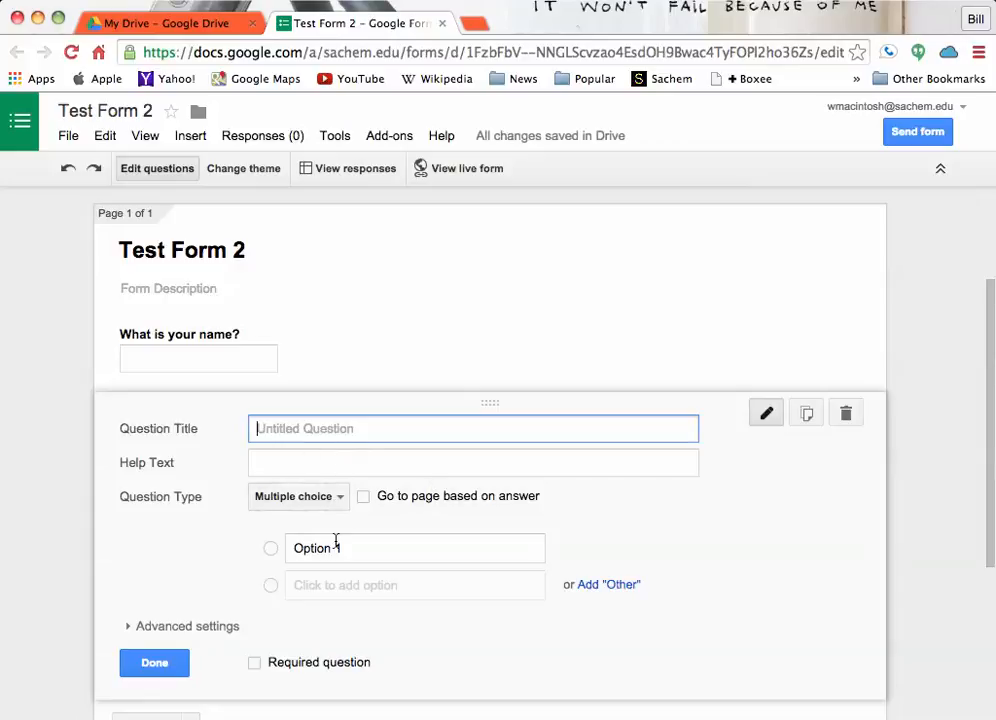
{"action": "left_click", "coordinate": [352, 551]}
{"action": "left_click", "coordinate": [356, 588]}
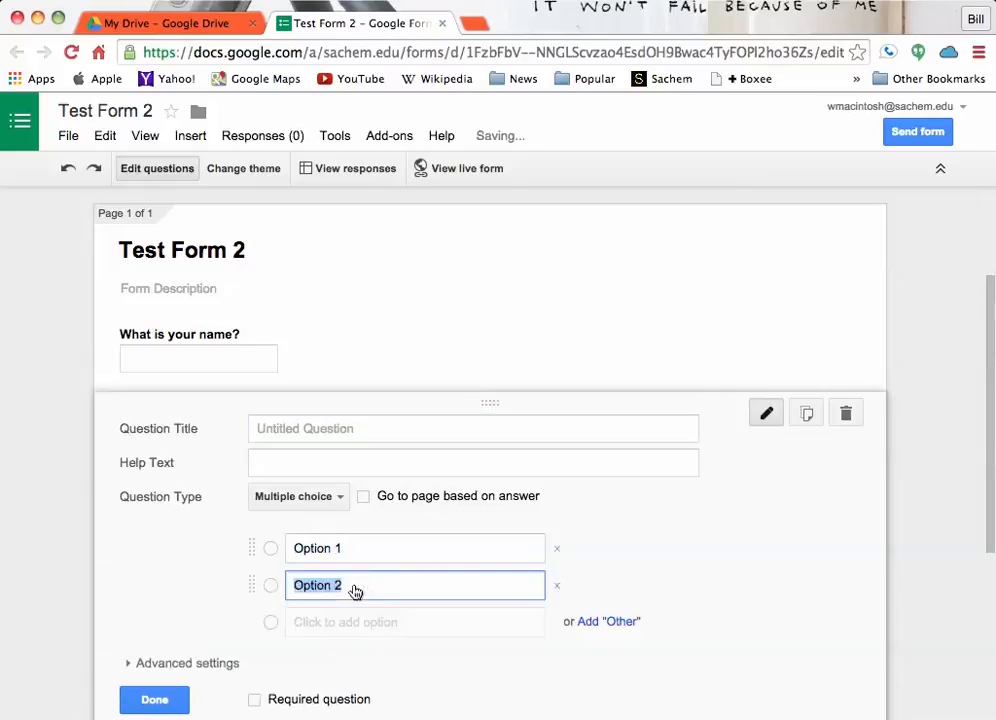
{"action": "left_click", "coordinate": [309, 630]}
{"action": "scroll", "coordinate": [290, 628], "scroll_direction": "down", "scroll_amount": 2}
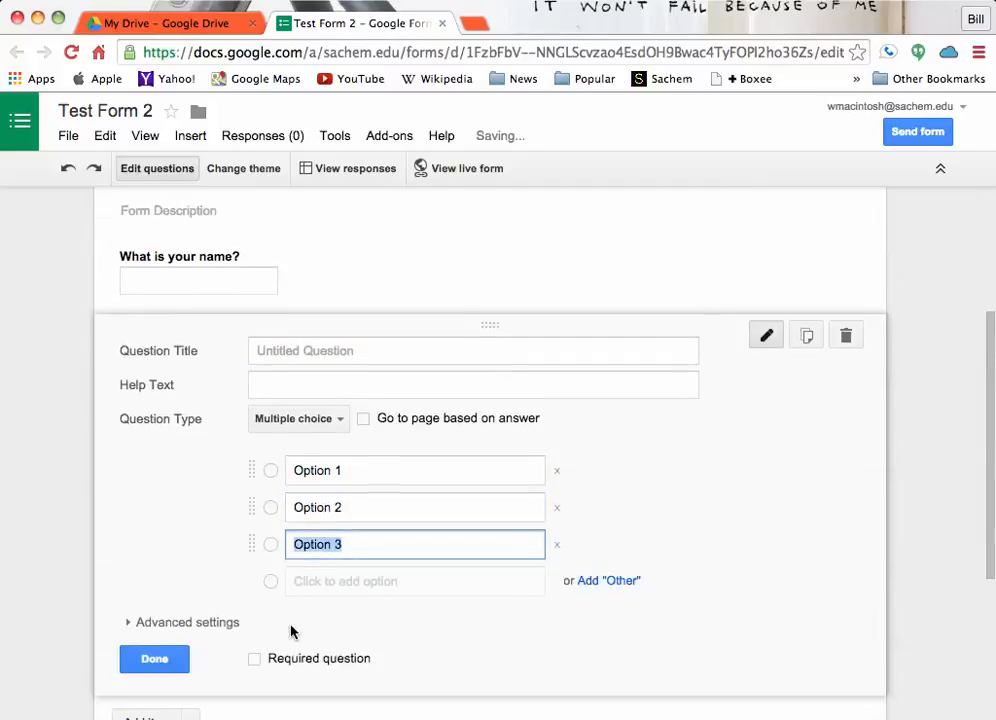
Step: Open the live form, answer it with the respondent's first name and Option 2, and submit the response
{"action": "scroll", "coordinate": [291, 628], "scroll_direction": "up", "scroll_amount": 5}
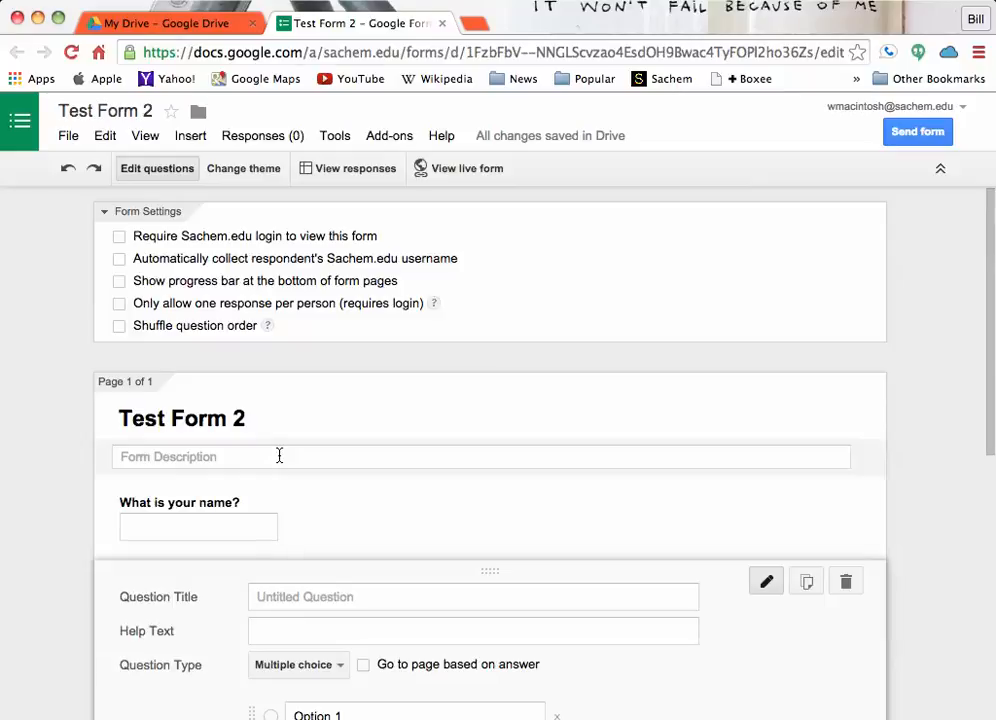
{"action": "left_click", "coordinate": [466, 170]}
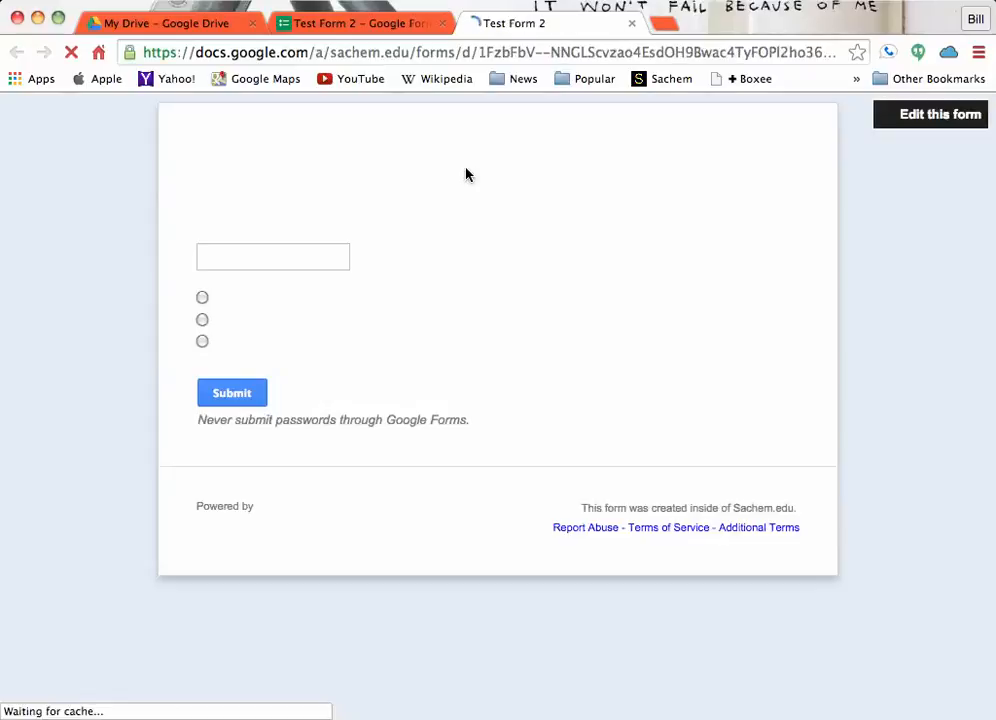
{"action": "left_click", "coordinate": [262, 261]}
{"action": "type", "text": "Bill"}
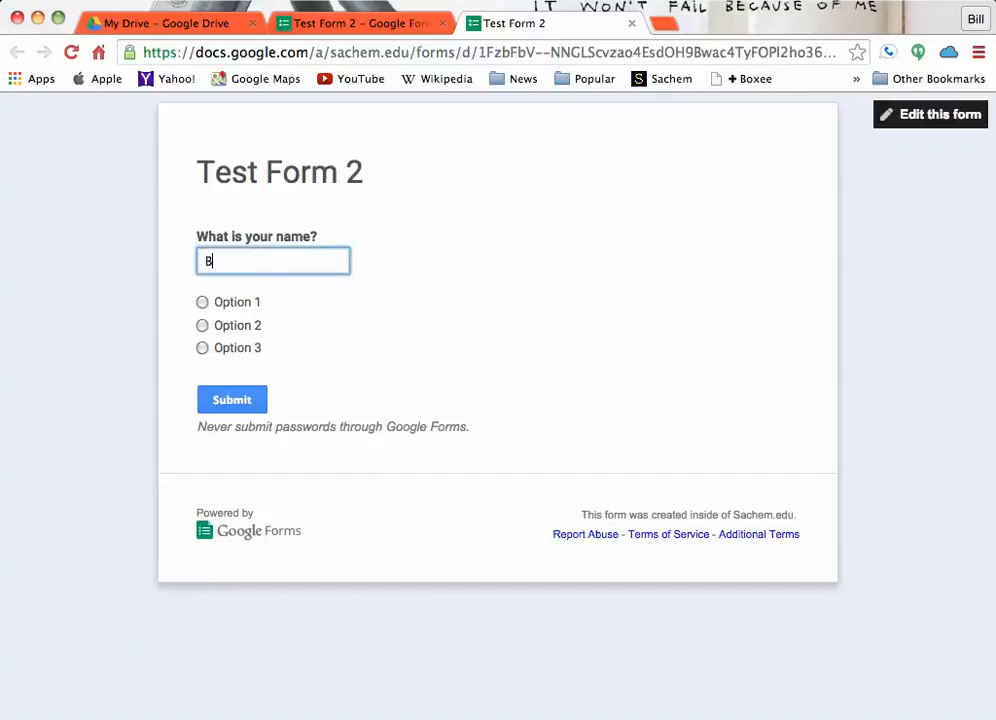
{"action": "left_click", "coordinate": [202, 326]}
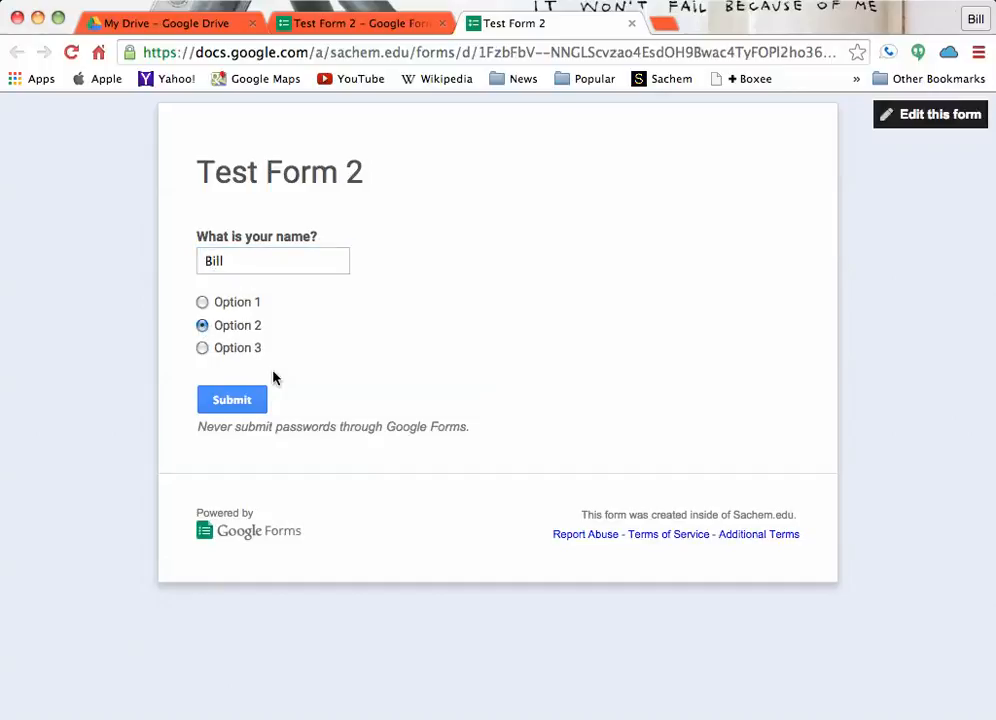
{"action": "left_click", "coordinate": [219, 406]}
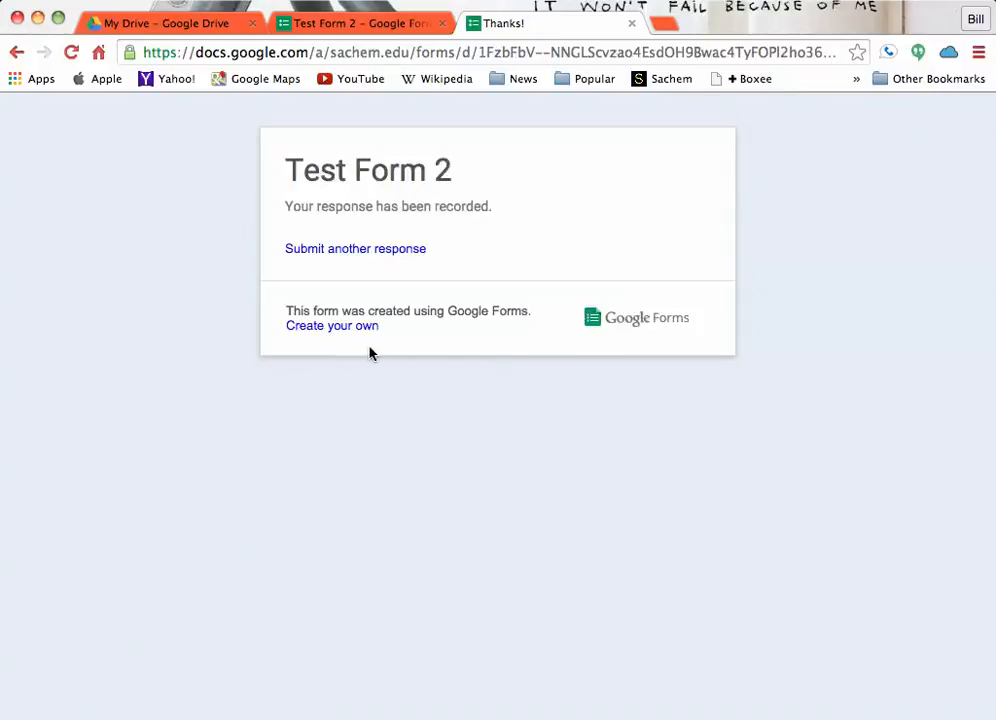
Step: Return to the form editor, open the form's sending options and copy the full link to share
{"action": "left_click", "coordinate": [373, 26]}
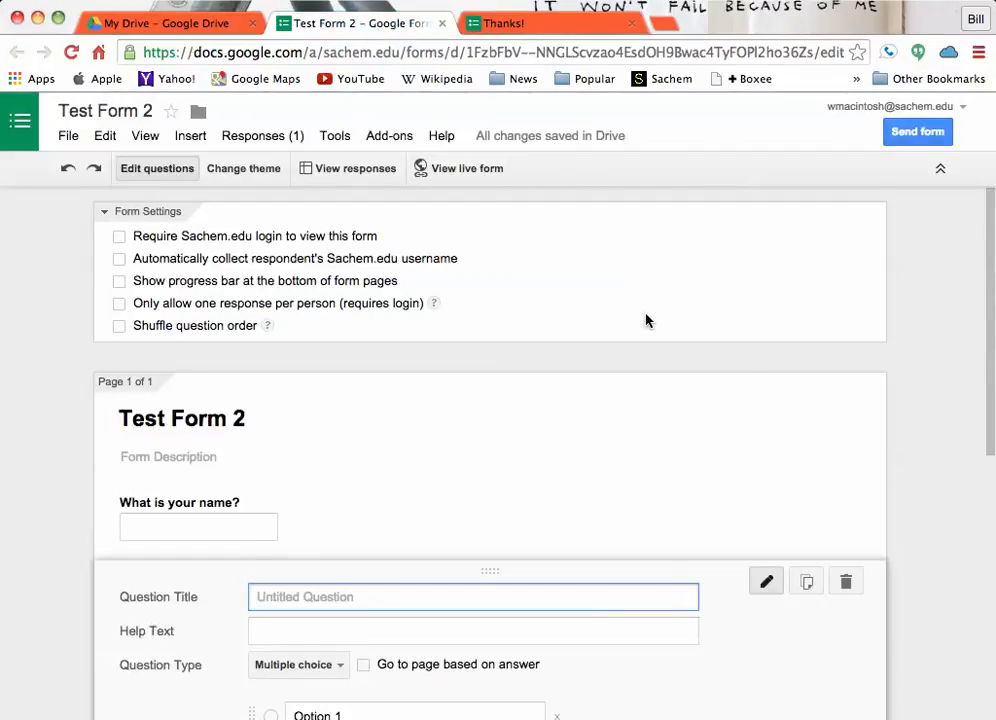
{"action": "left_click", "coordinate": [912, 133]}
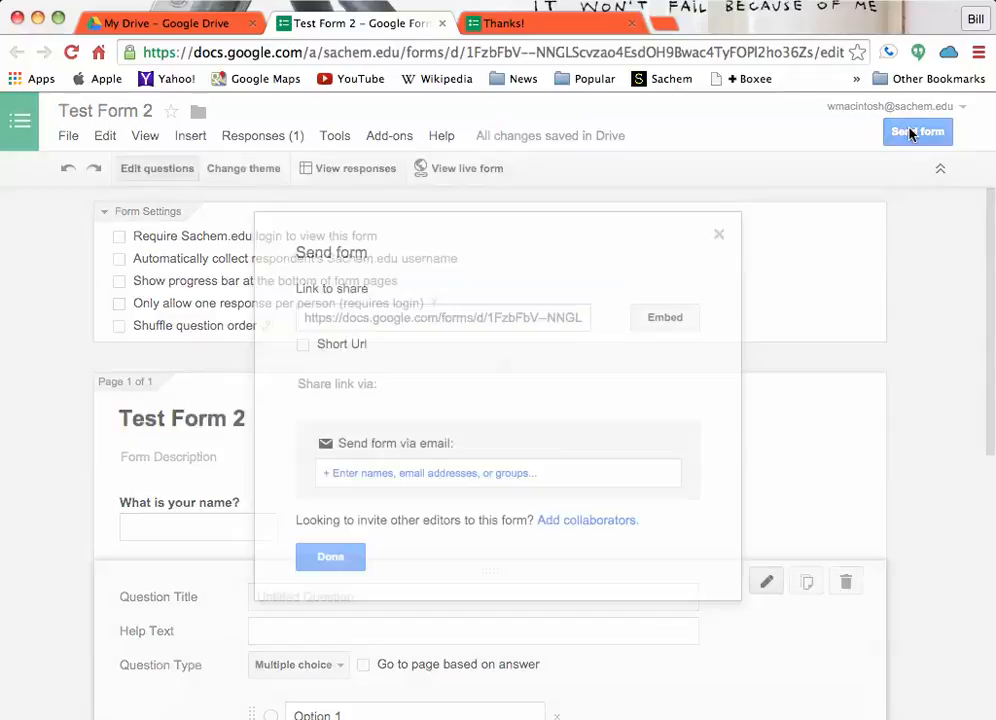
{"action": "left_click", "coordinate": [397, 317]}
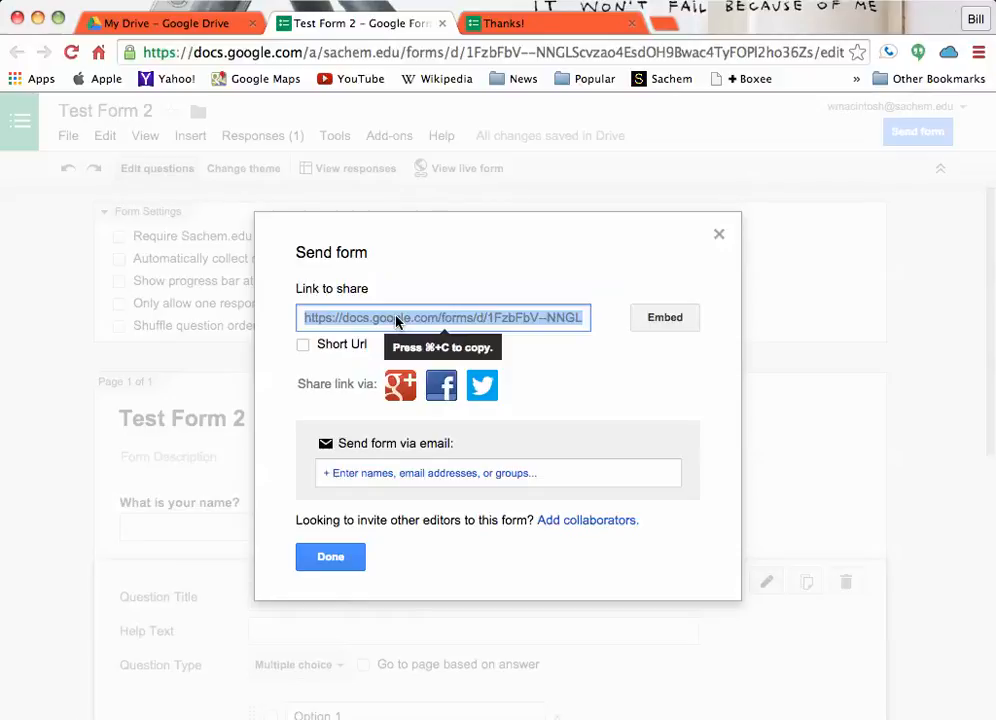
{"action": "key", "text": "super+c"}
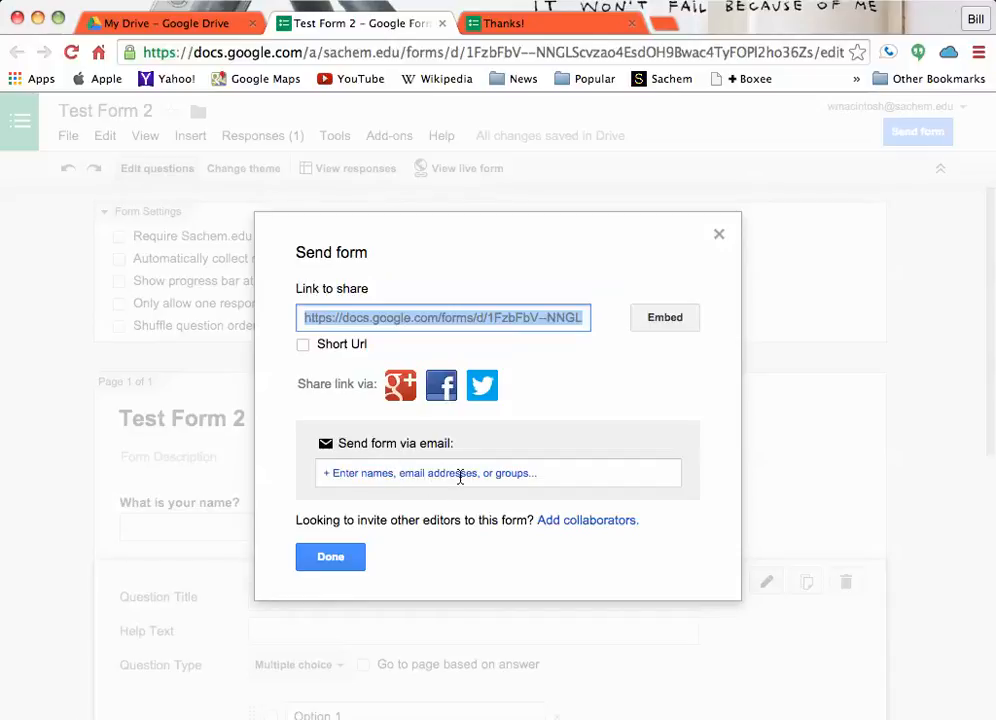
Step: Close the form's sending options, then open the summary of responses and review the answers and charts for both questions
{"action": "left_click", "coordinate": [333, 558]}
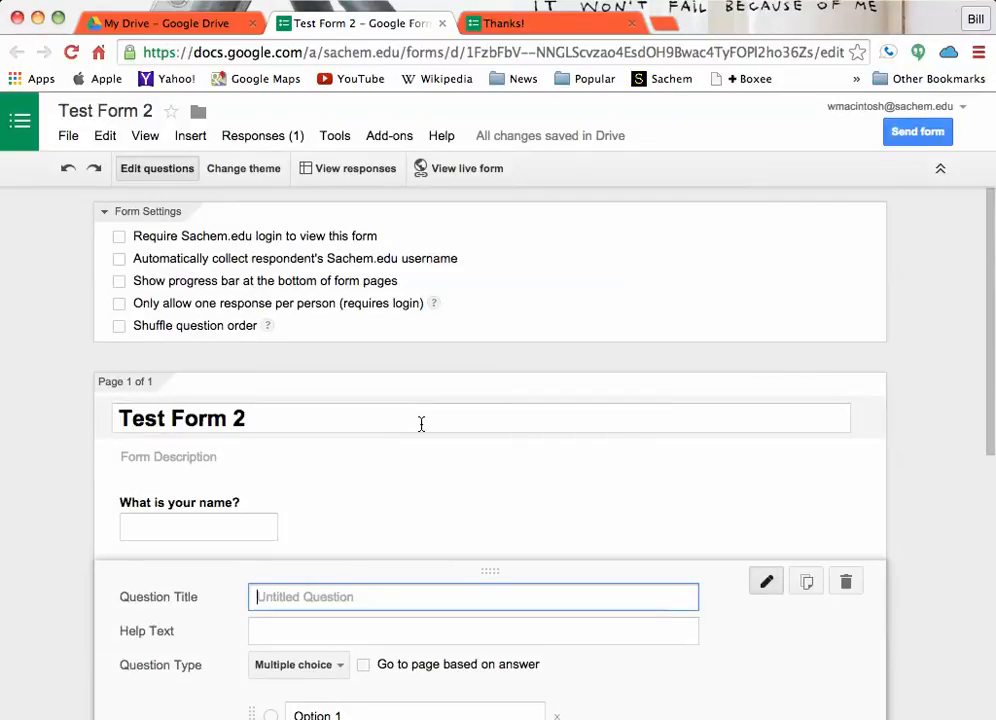
{"action": "left_click", "coordinate": [280, 139]}
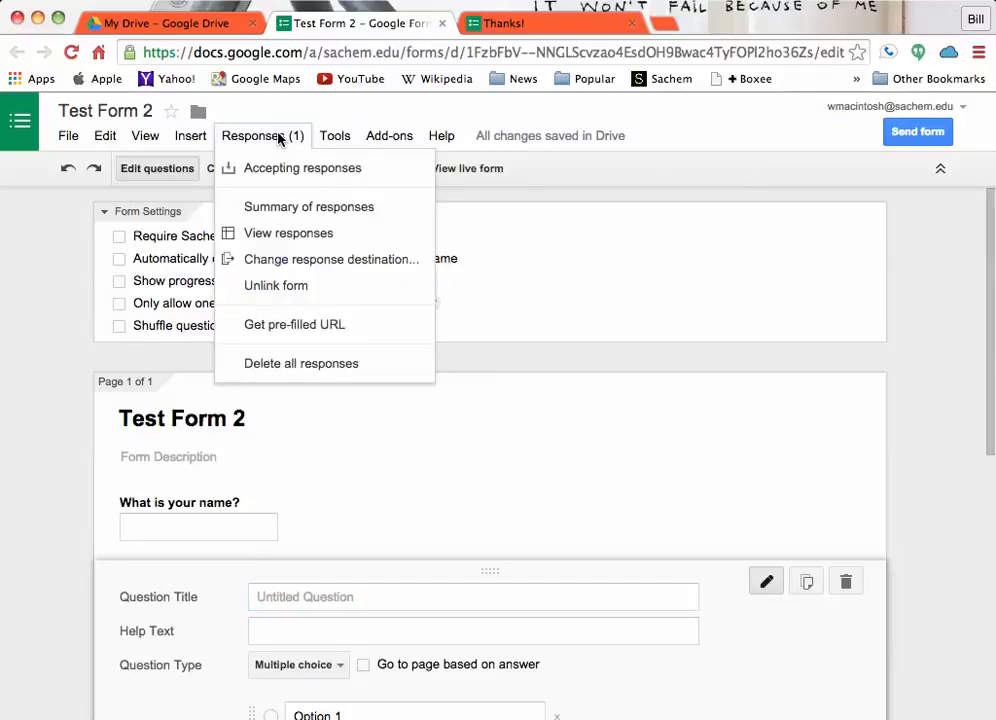
{"action": "left_click", "coordinate": [315, 207]}
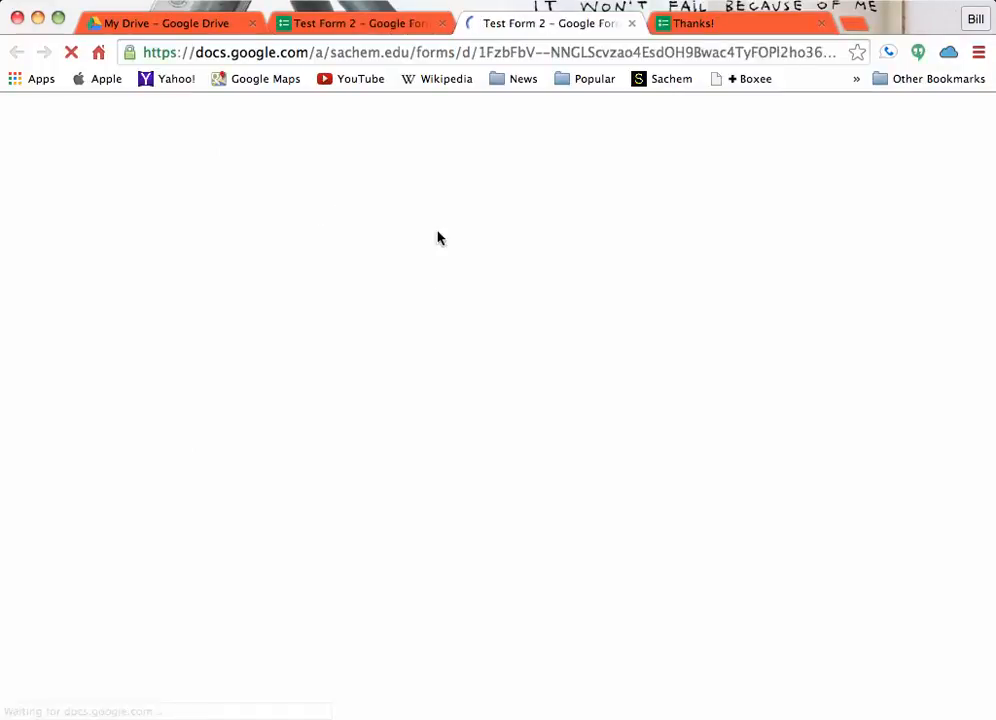
{"action": "scroll", "coordinate": [437, 237], "scroll_direction": "down", "scroll_amount": 3}
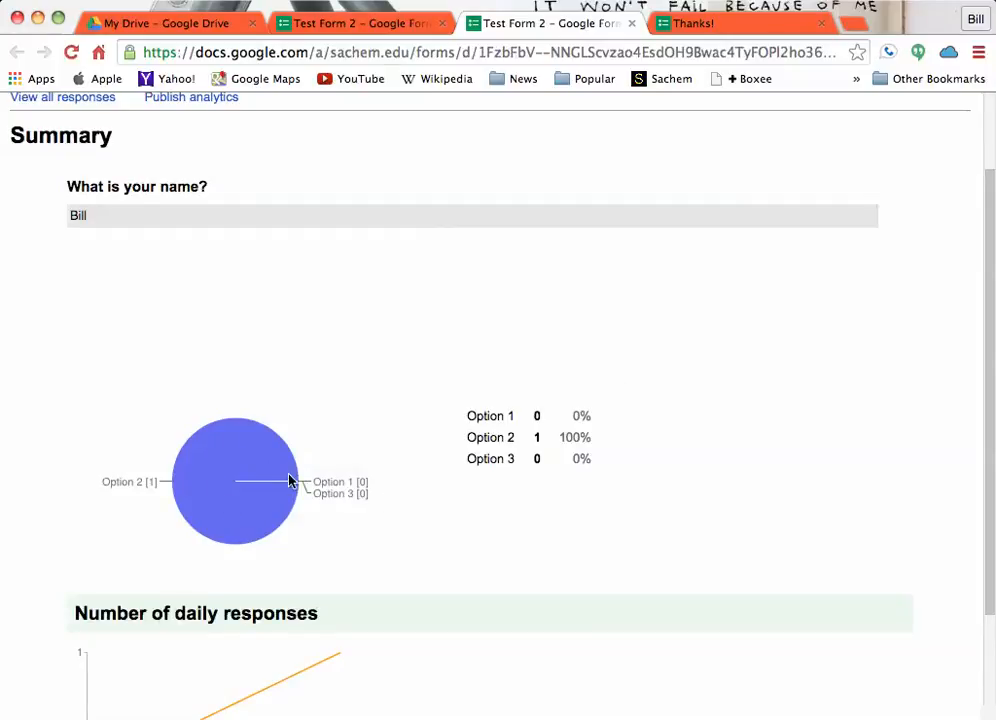
{"action": "scroll", "coordinate": [207, 494], "scroll_direction": "down", "scroll_amount": 3}
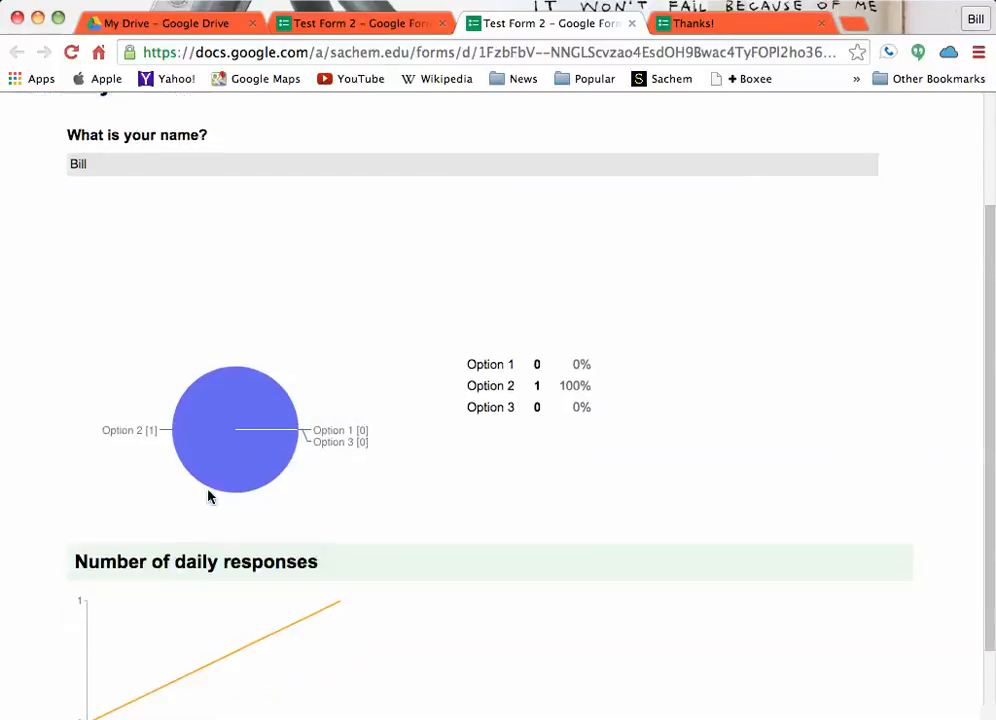
{"action": "scroll", "coordinate": [207, 494], "scroll_direction": "up", "scroll_amount": 6}
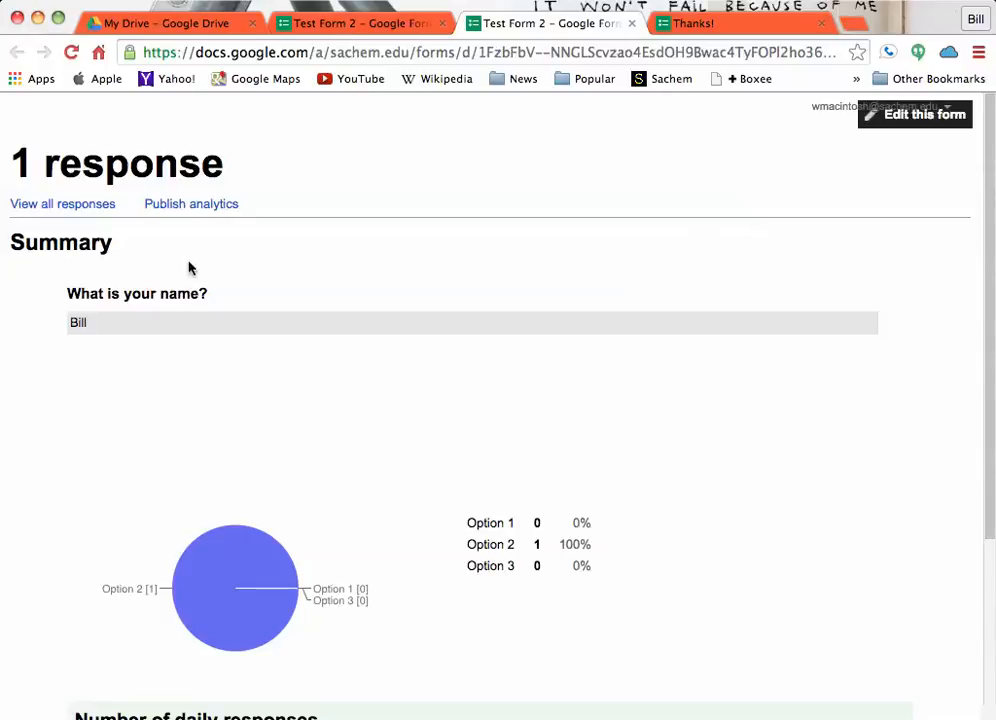
Step: From the form editor, open the linked spreadsheet of responses to view the submitted answers, and return to the editor
{"action": "left_click", "coordinate": [358, 28]}
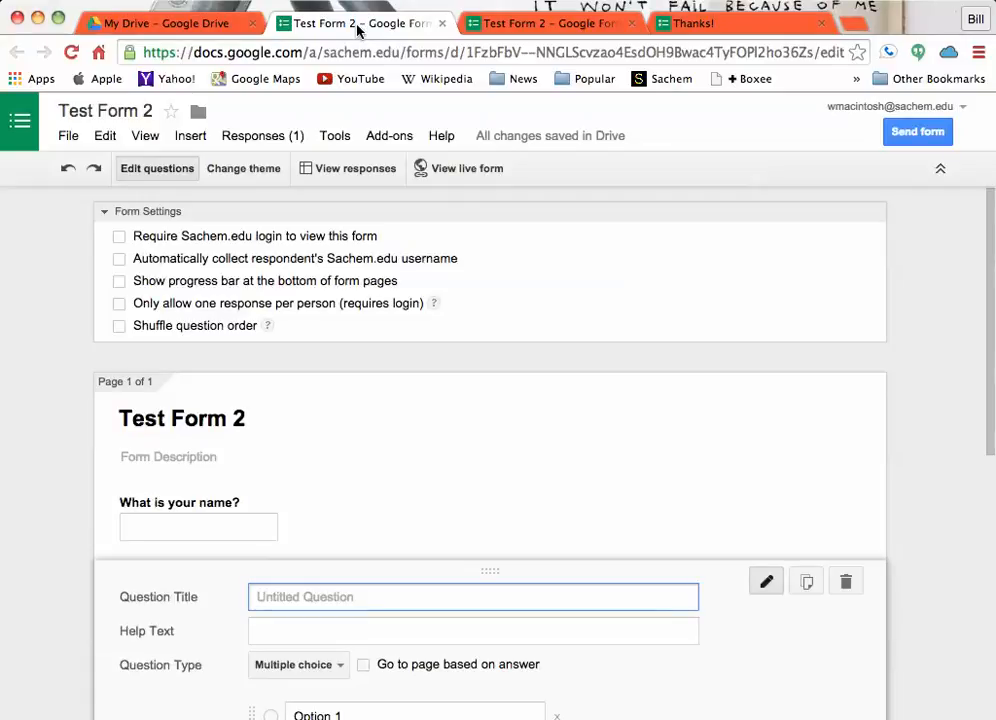
{"action": "left_click", "coordinate": [362, 172]}
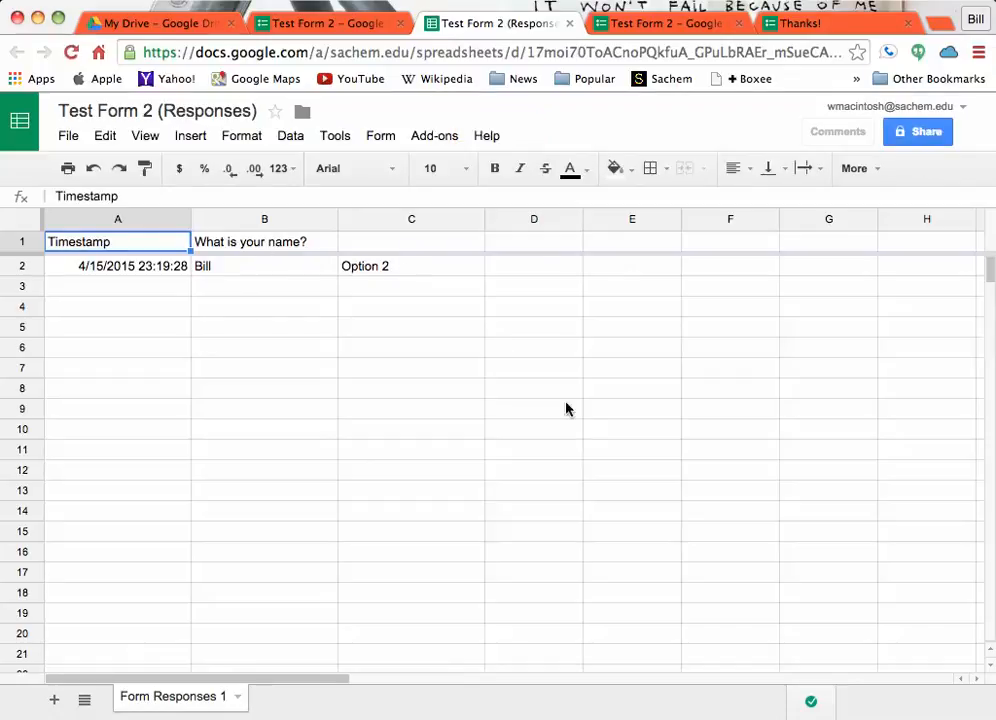
{"action": "left_click", "coordinate": [343, 25]}
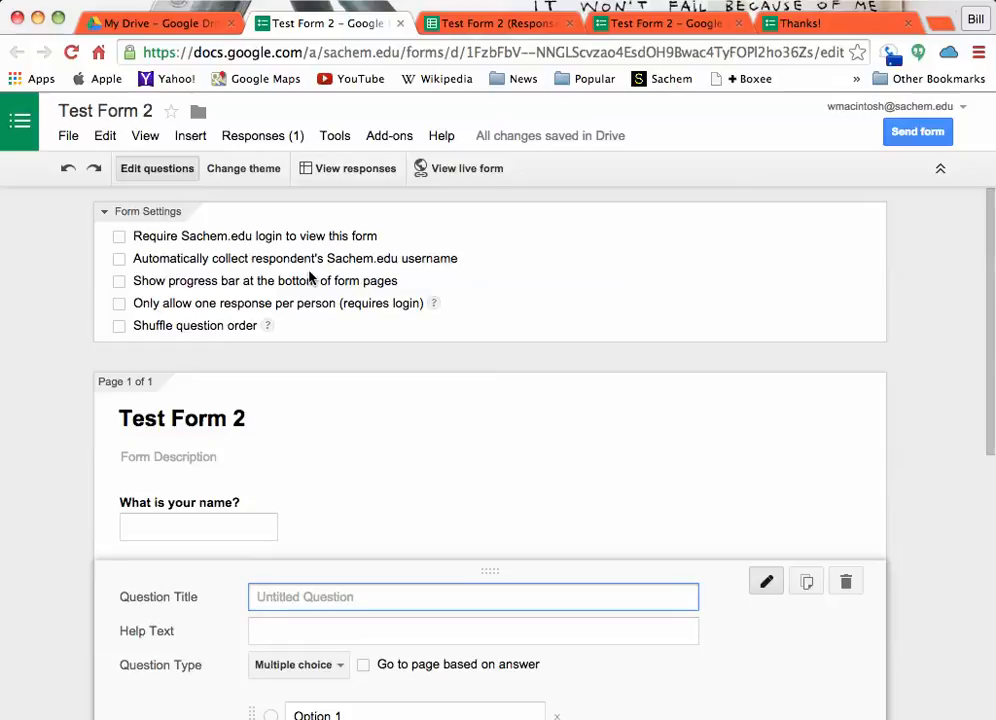
{"action": "key", "text": "super+v"}
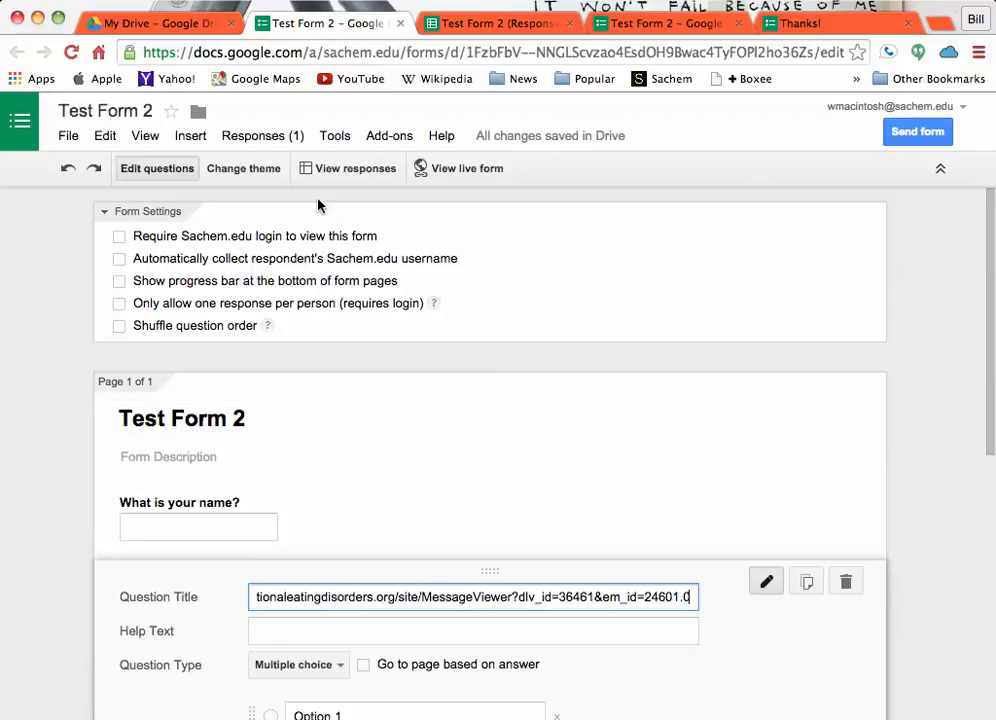
{"action": "key", "text": "super+Tab"}
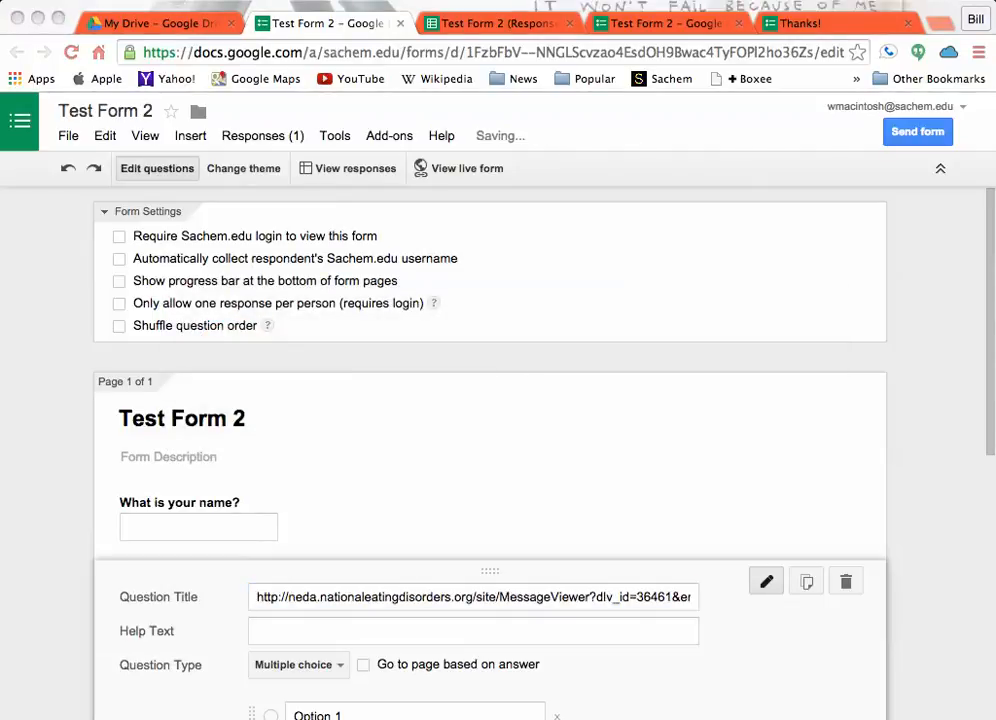
{"action": "left_click", "coordinate": [583, 1]}
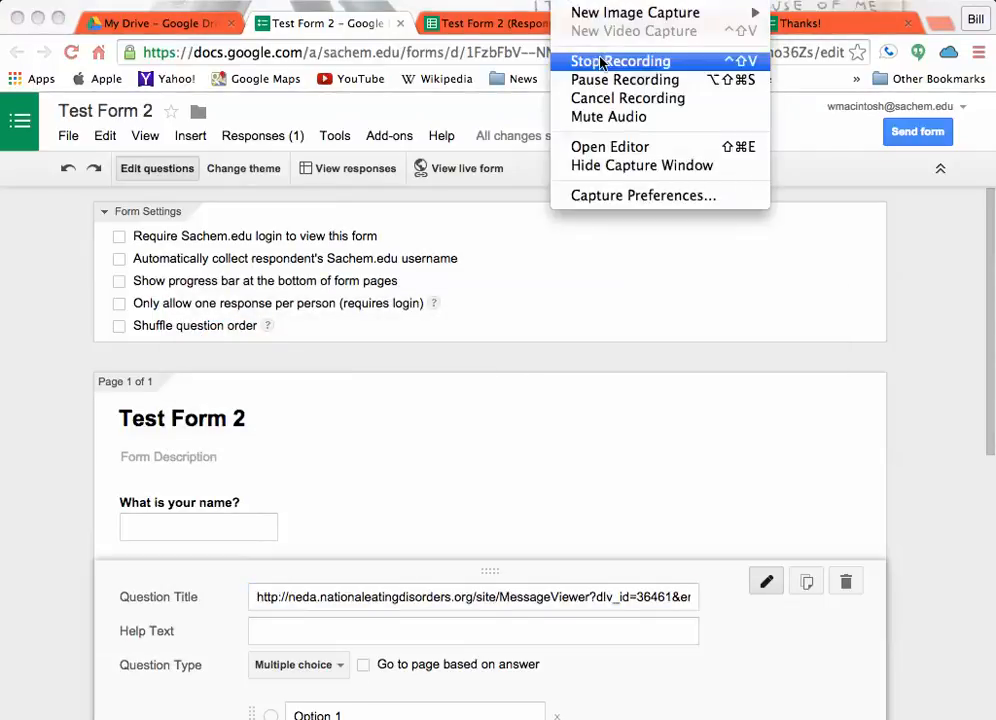